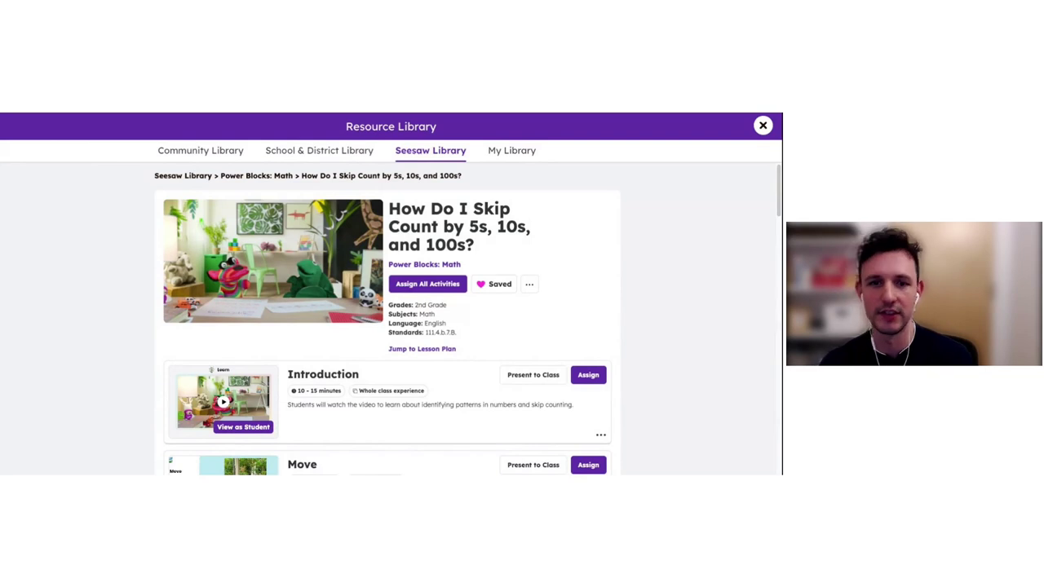
# - Start assigning the Think activity of the skip-counting lesson, with the English class as its target
pyautogui.tripleClick(430, 335)
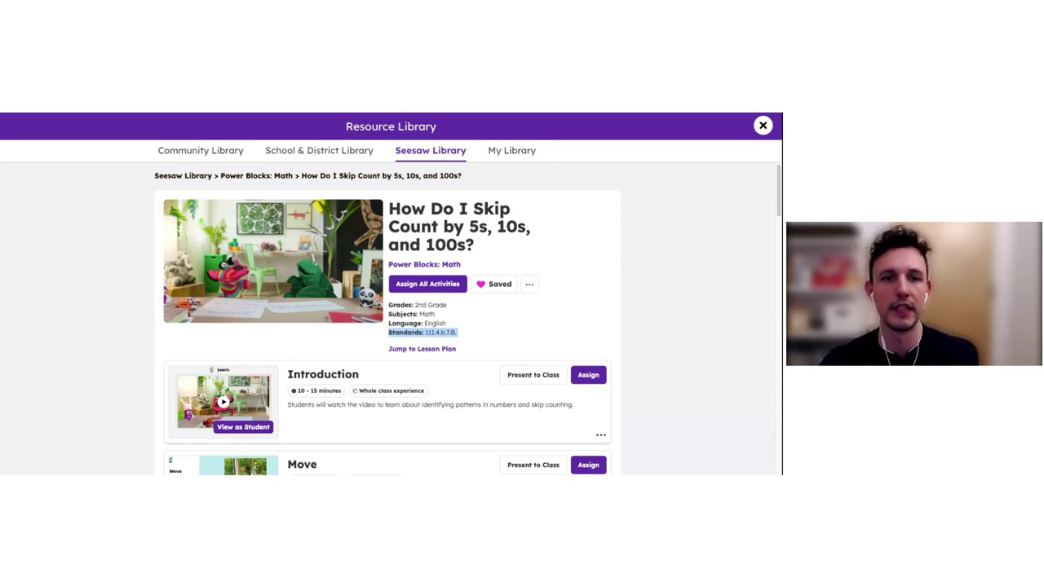
pyautogui.scroll(-3, 593, 291)
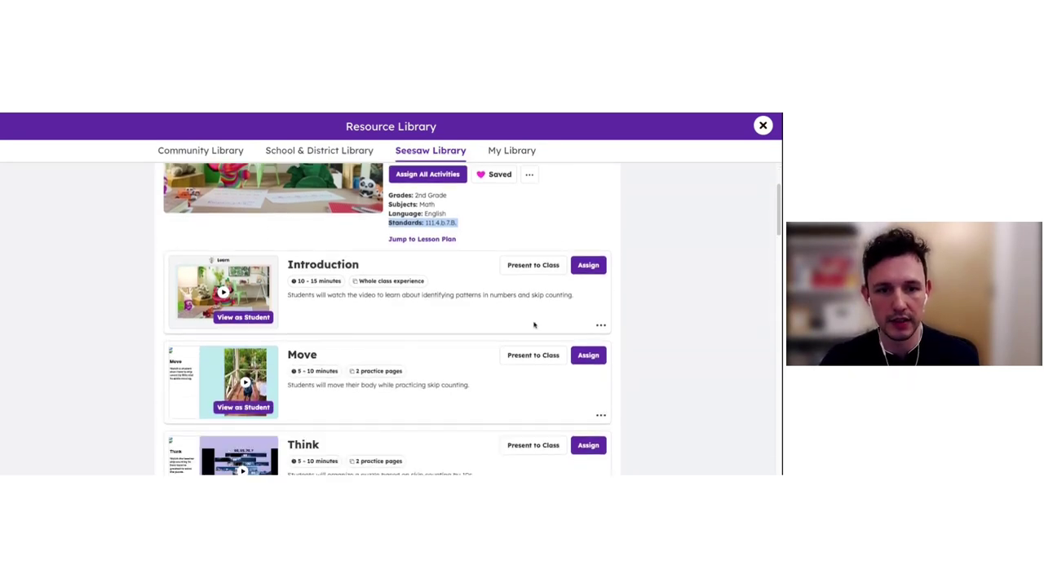
pyautogui.scroll(-1, 534, 324)
pyautogui.scroll(-1, 341, 335)
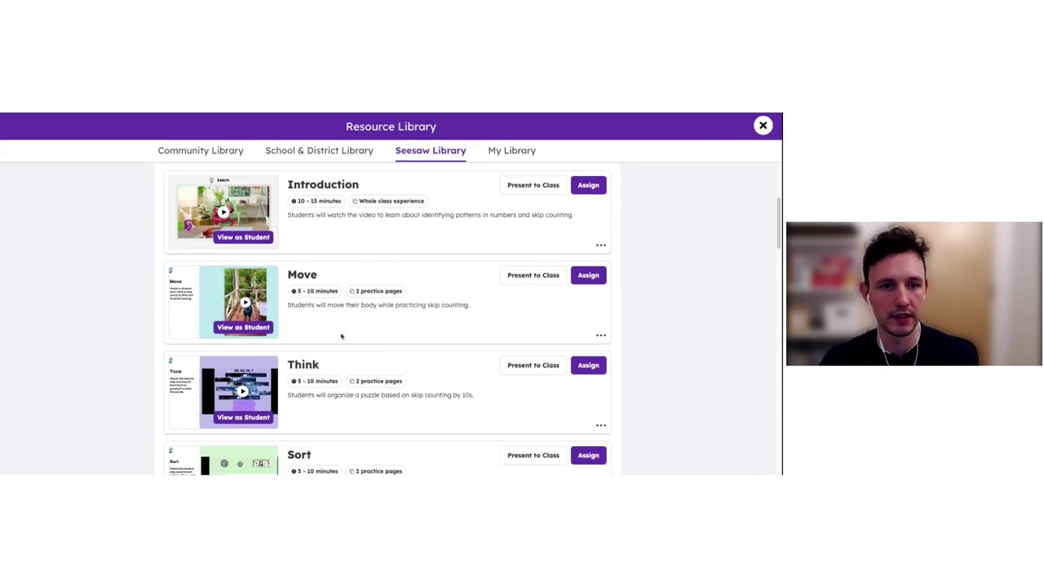
pyautogui.click(590, 366)
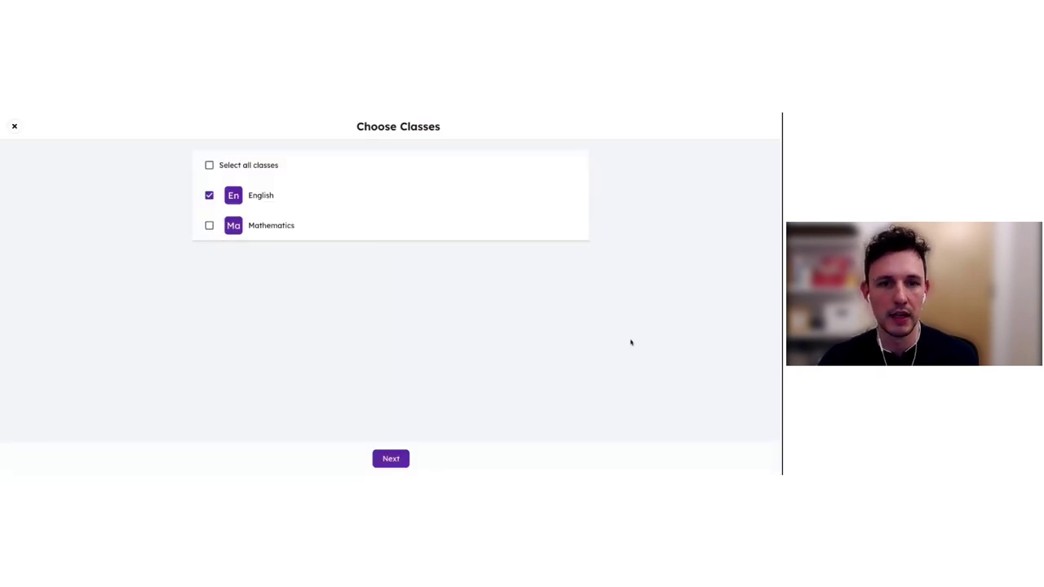
pyautogui.click(391, 460)
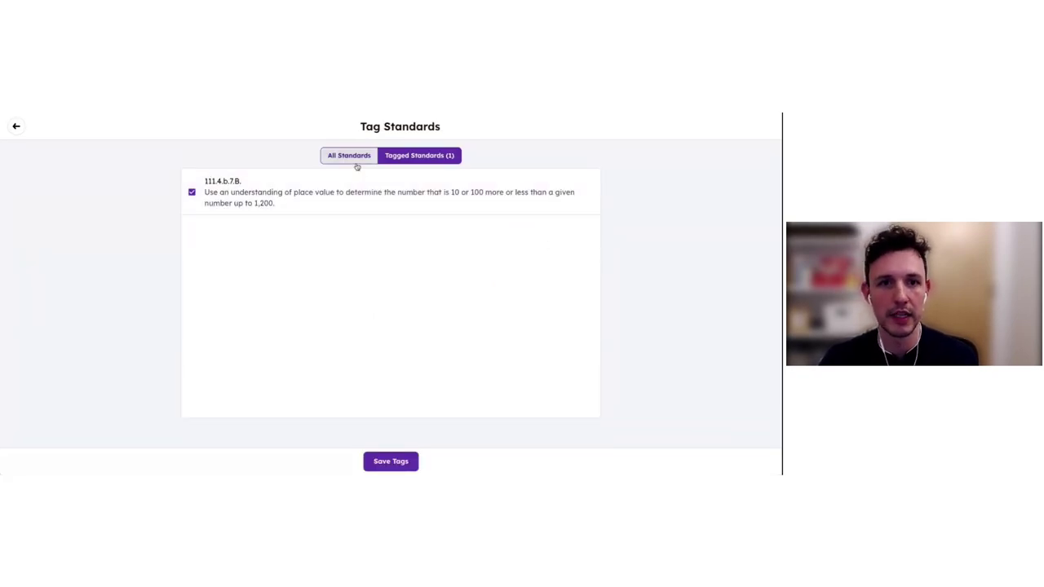
# - Filter the Texas 2nd Grade standards by Mathematics, search them for "model", and return to the tagged standards
pyautogui.click(356, 162)
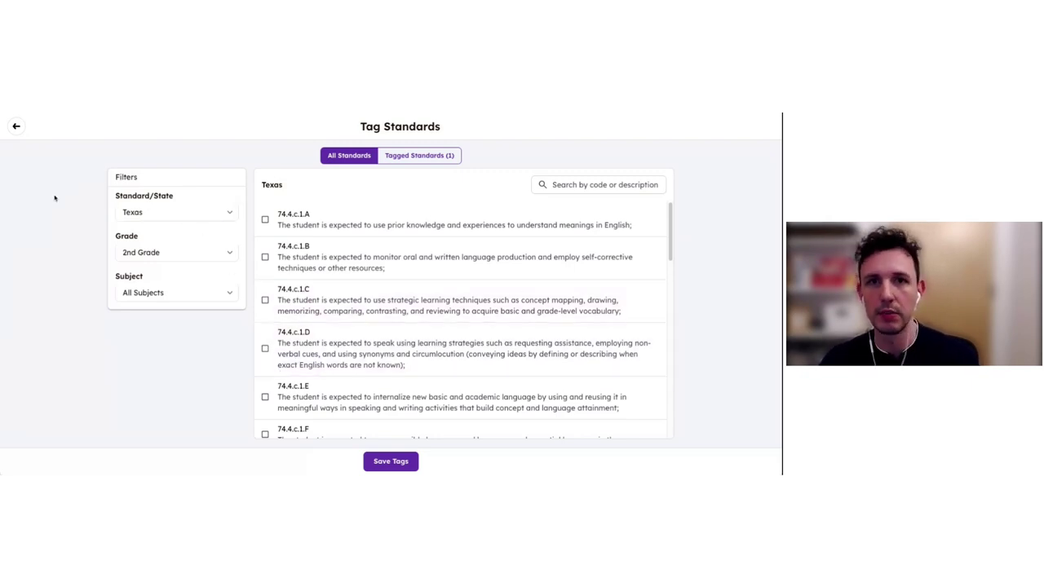
pyautogui.click(156, 295)
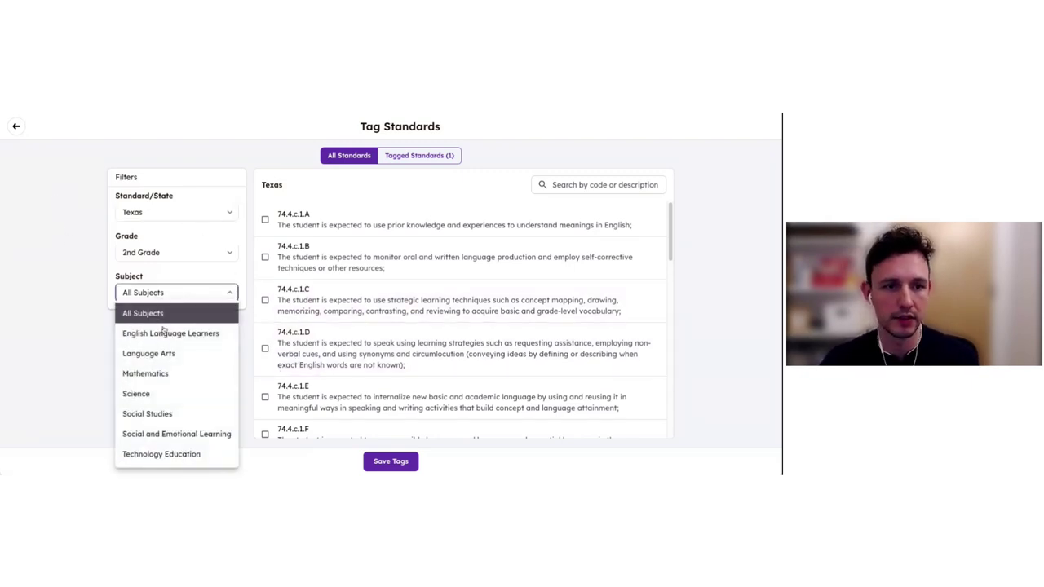
pyautogui.click(178, 376)
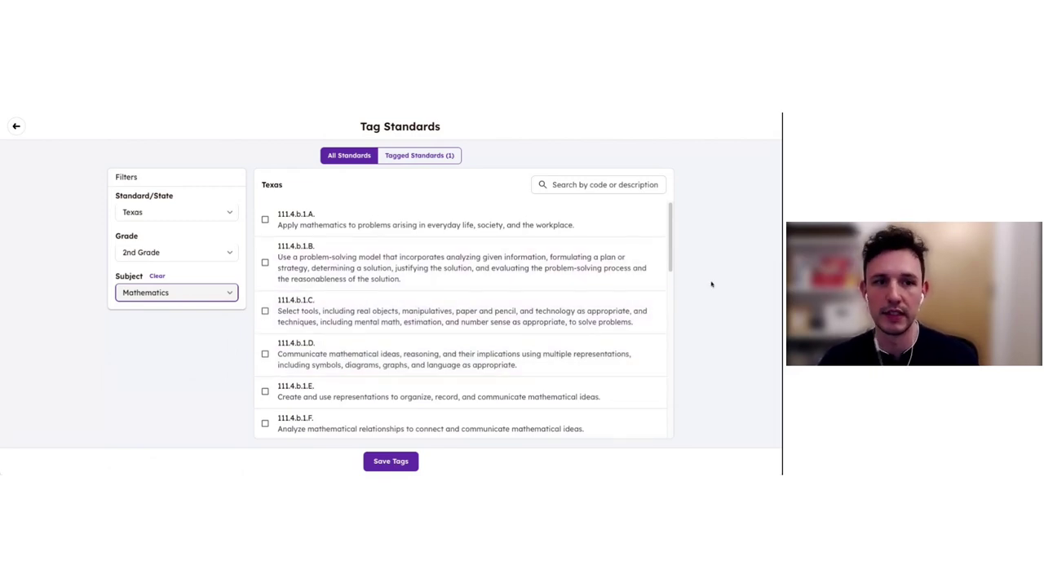
pyautogui.click(591, 184)
pyautogui.write('model')
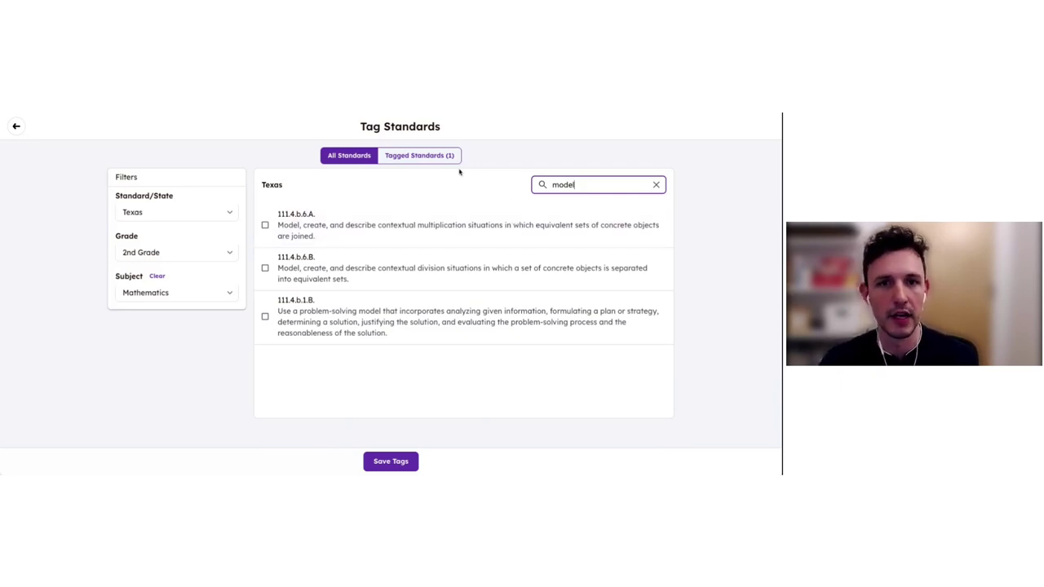
pyautogui.click(438, 156)
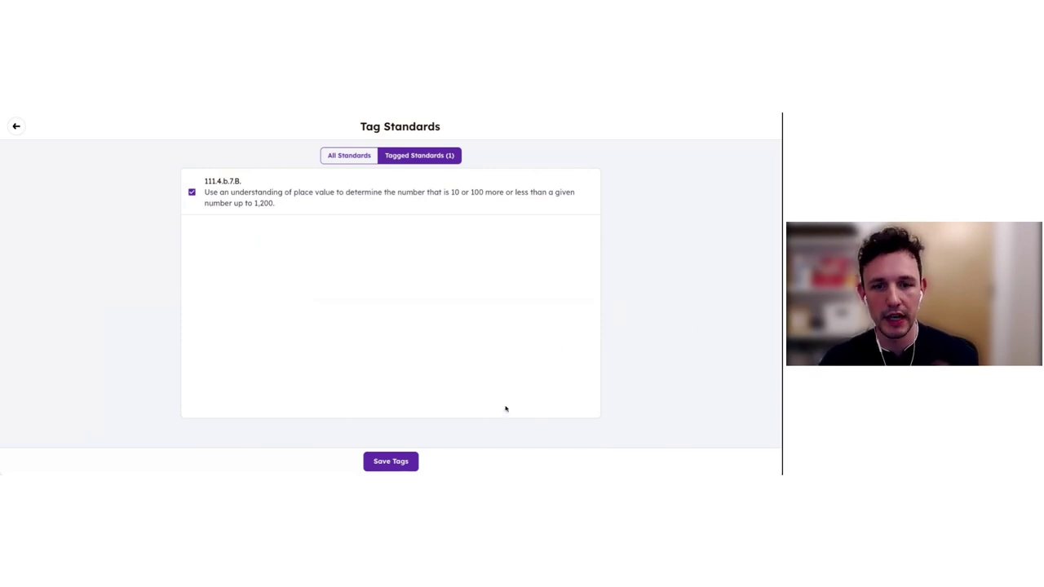
# - Save the standard tags, assign the Think activity to the English class, and go to that class
pyautogui.click(391, 462)
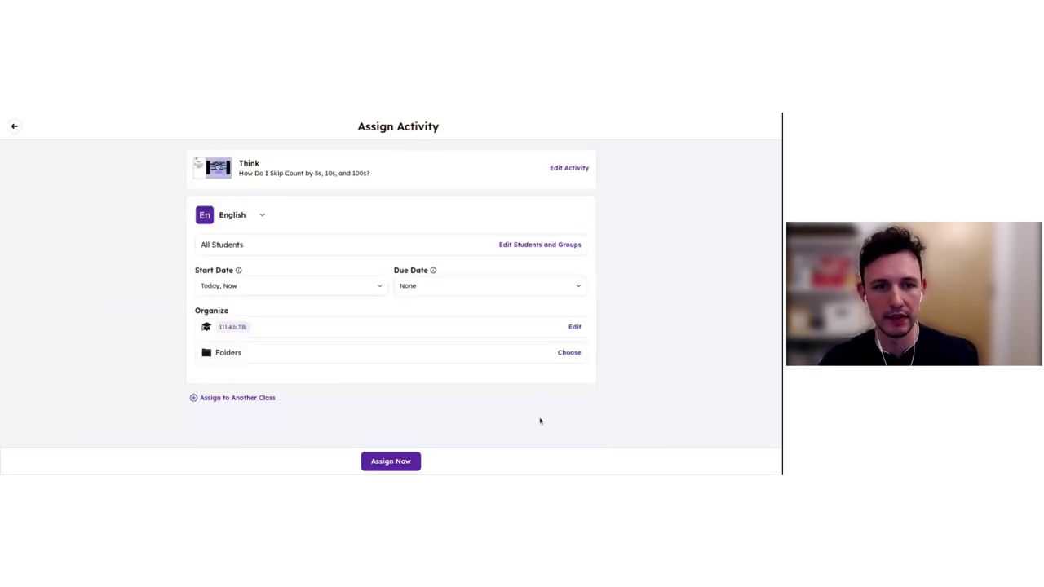
pyautogui.click(403, 460)
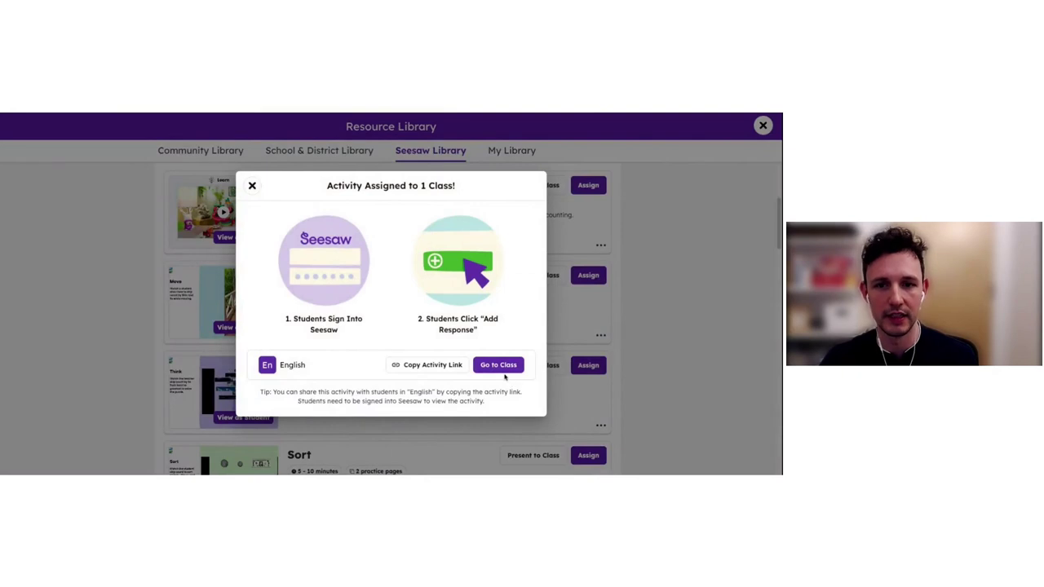
pyautogui.click(499, 365)
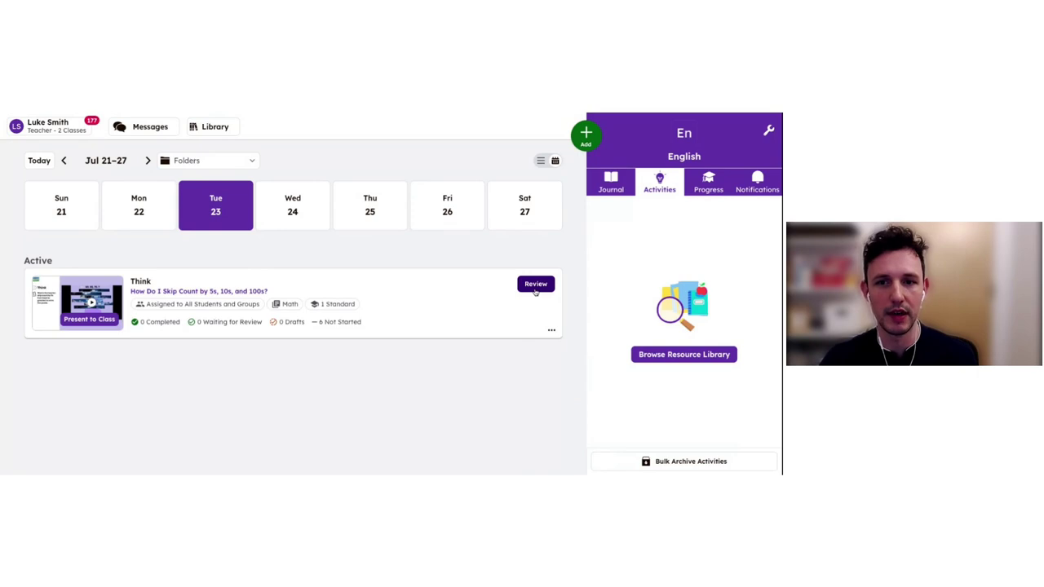
# - Open the Think activity for review and submit a response on behalf of the student with the dolphin icon
pyautogui.click(535, 286)
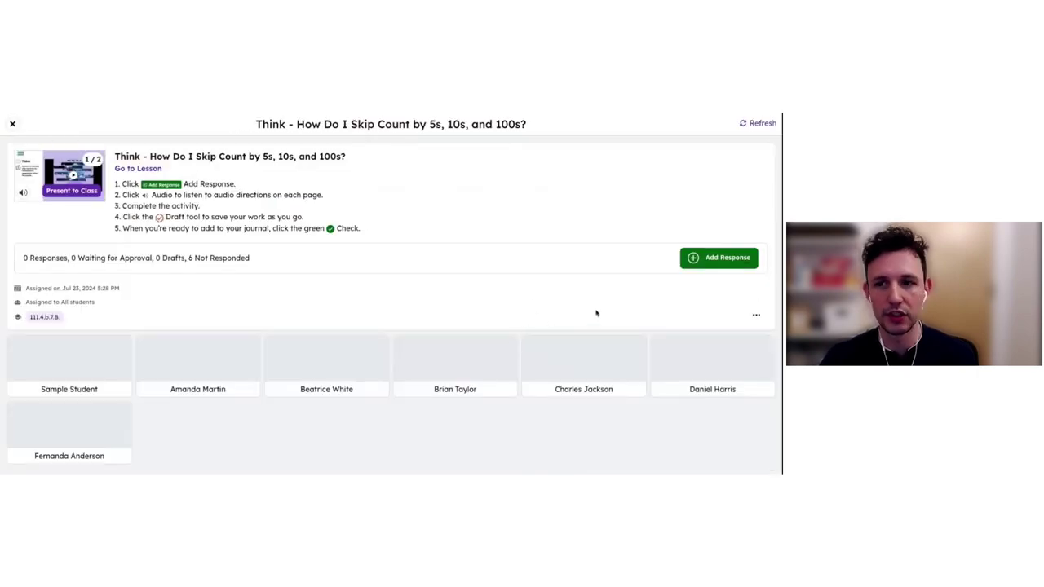
pyautogui.click(708, 261)
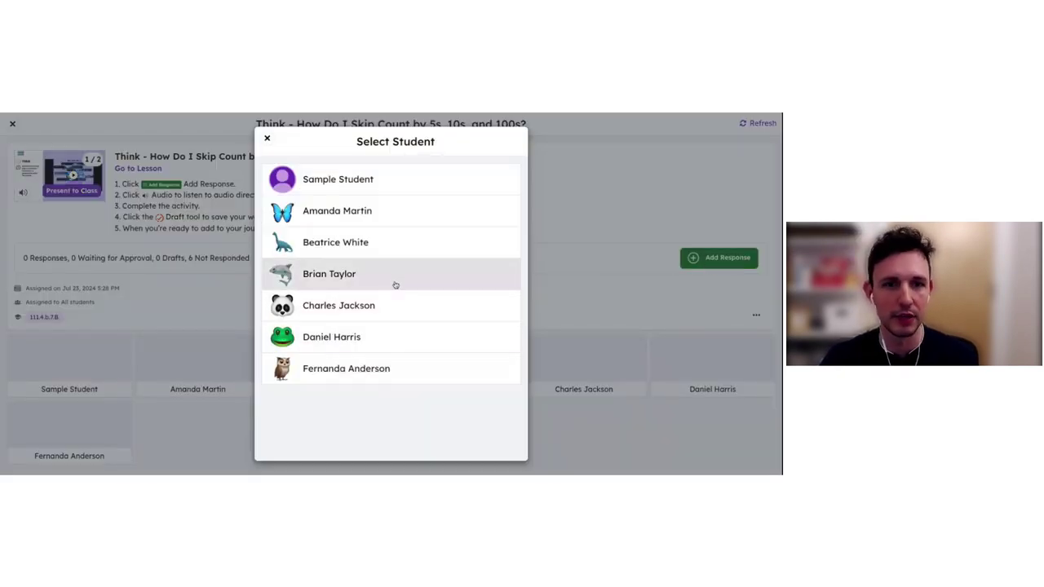
pyautogui.click(362, 283)
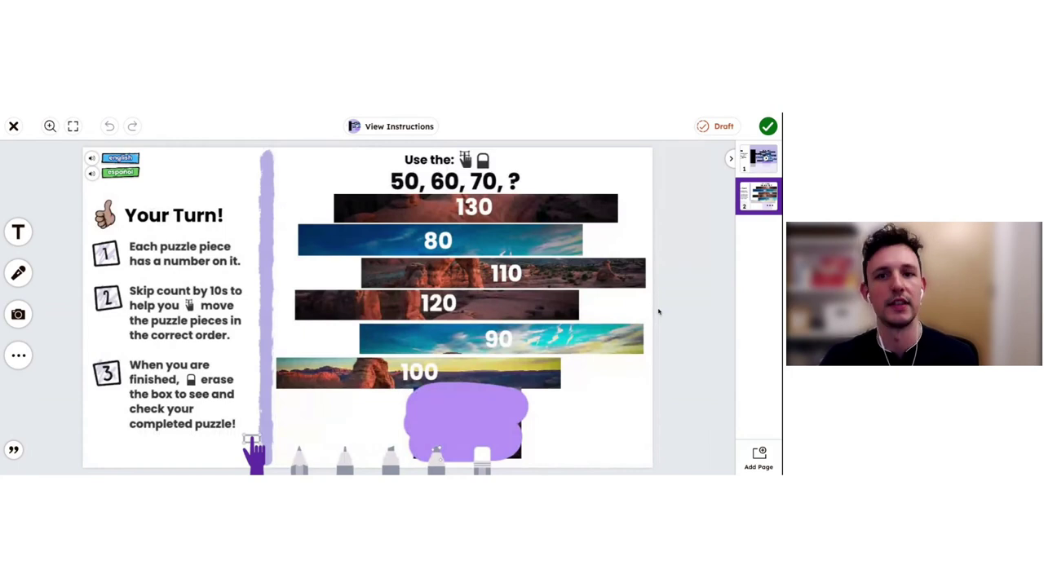
pyautogui.click(561, 176)
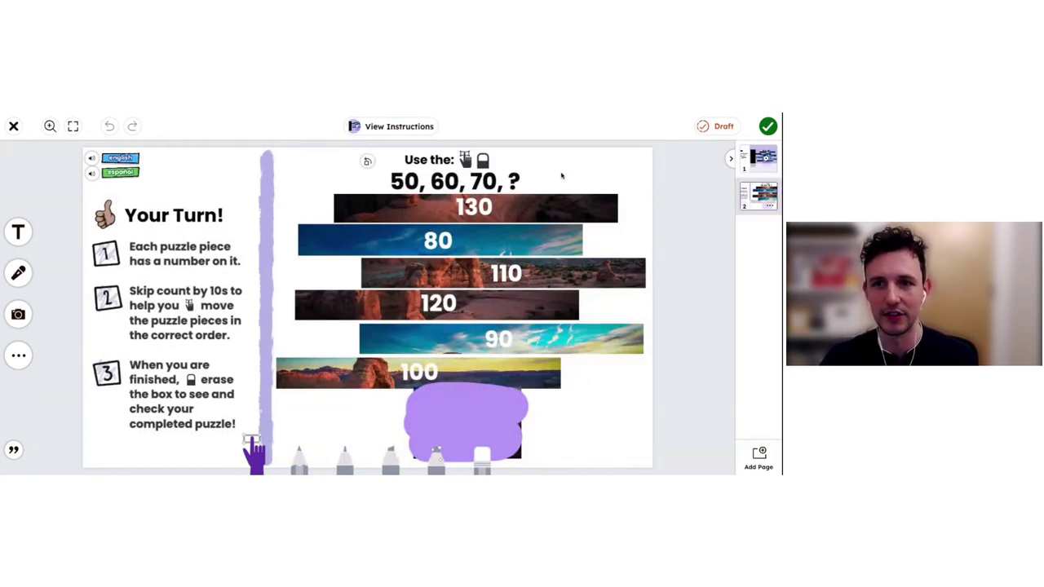
pyautogui.click(762, 154)
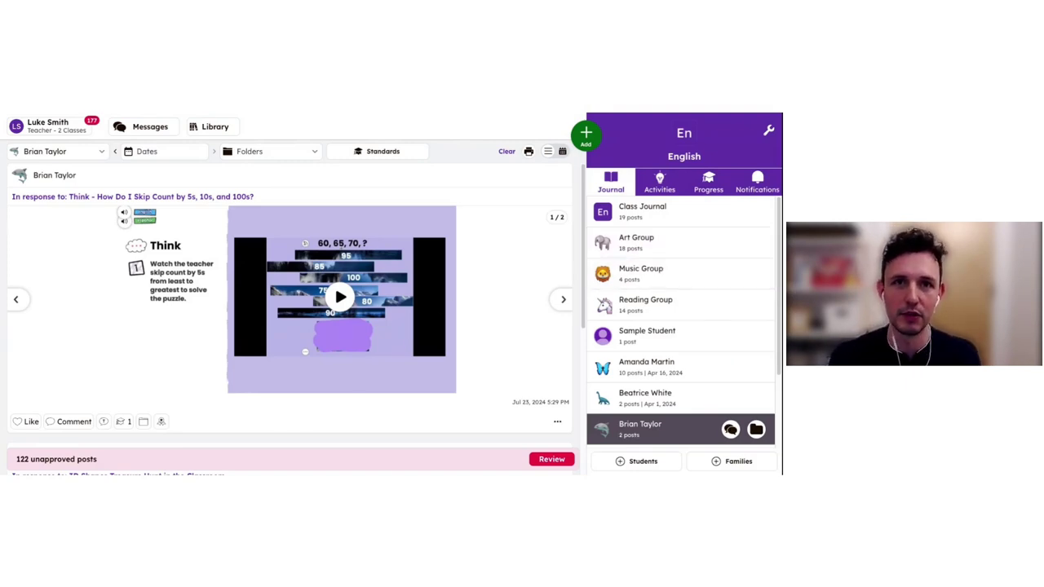
# - Grade standard 111.4.b.7.B. on the student's Think response with four stars and save the grade
pyautogui.click(120, 422)
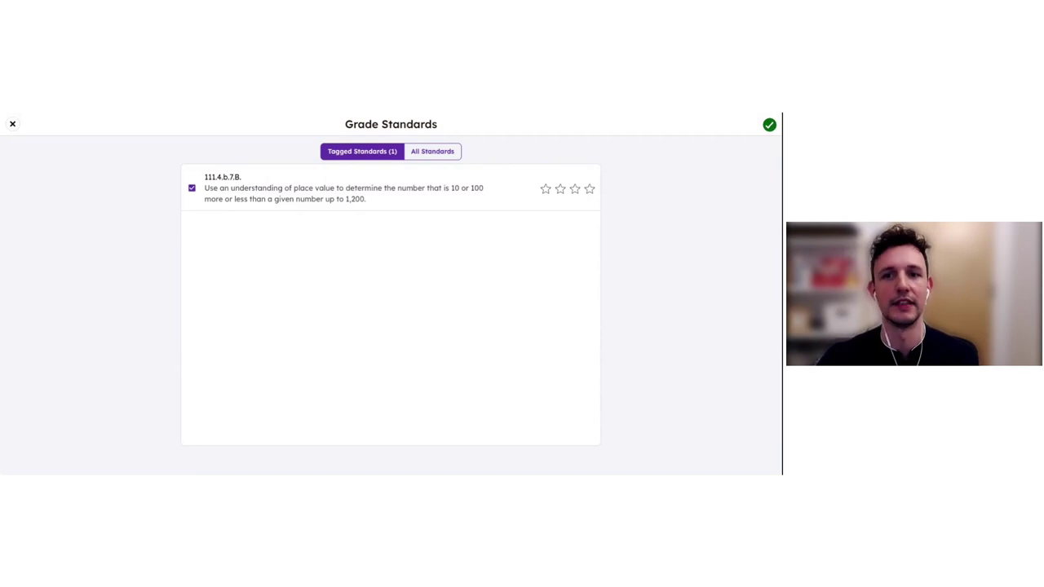
pyautogui.click(587, 193)
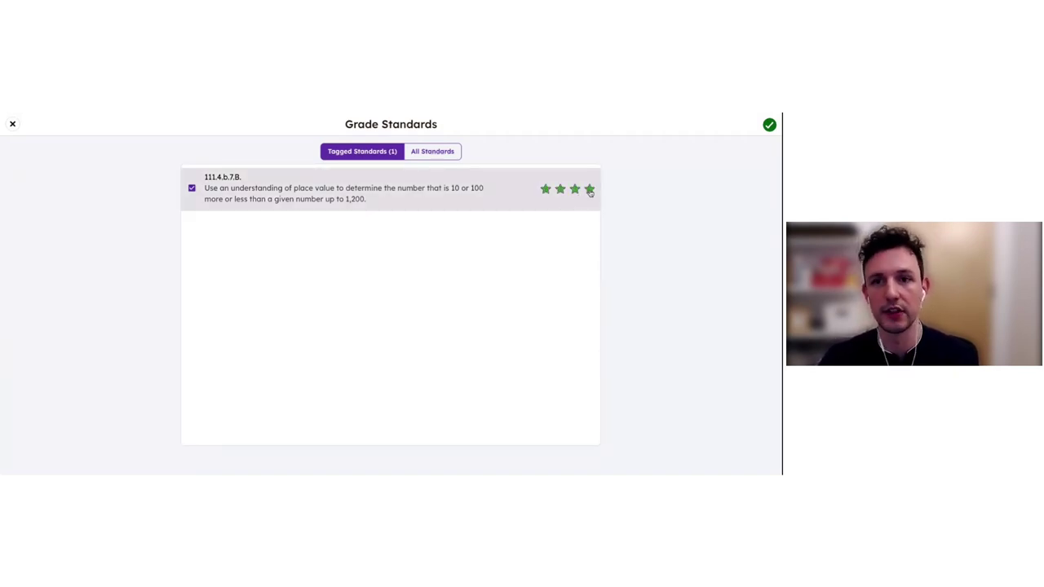
pyautogui.click(590, 191)
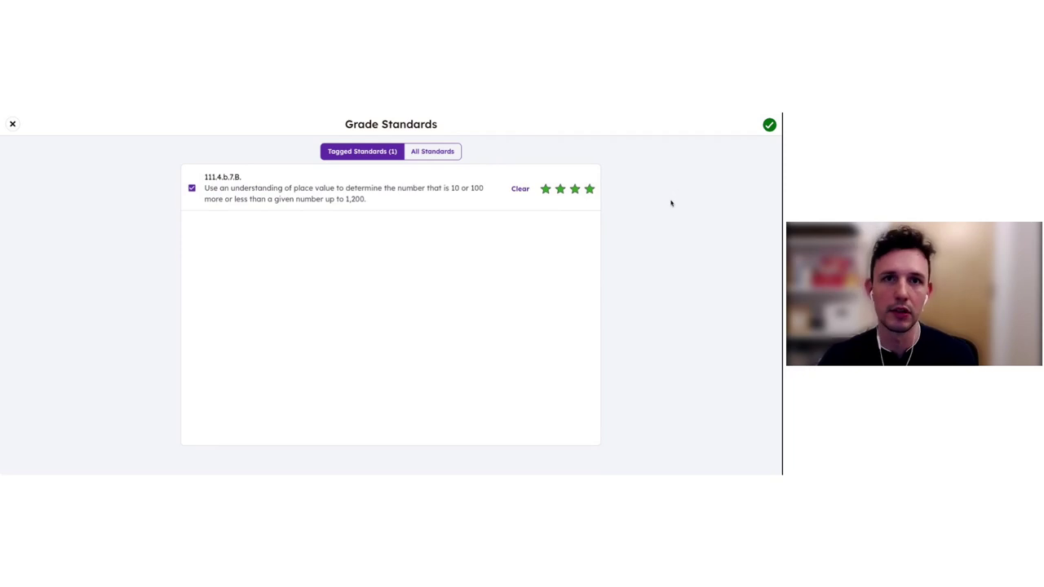
pyautogui.click(769, 126)
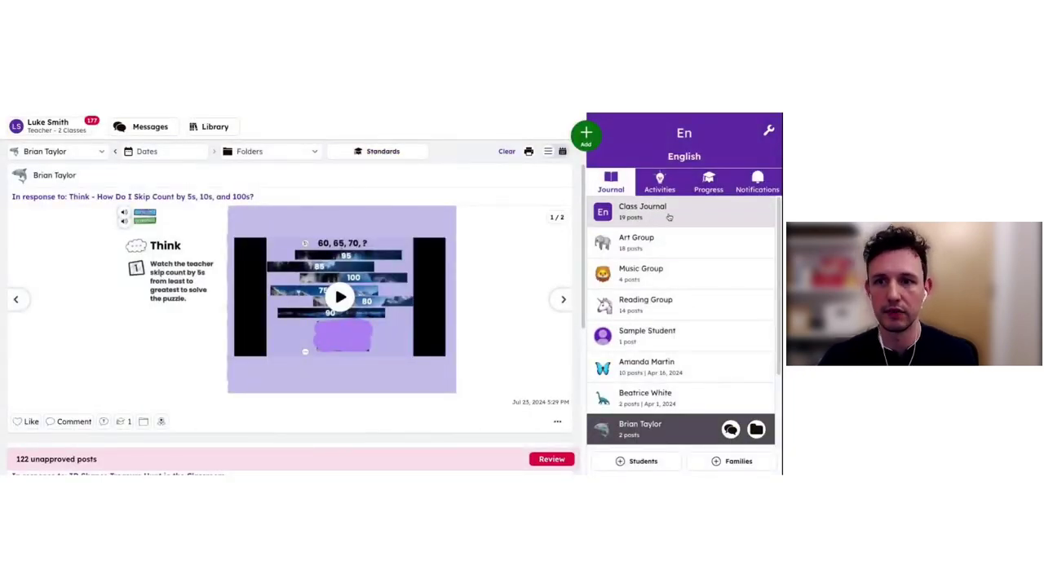
# - Examine the student's grade for the Think activity in the class progress, by standards and by activities
pyautogui.click(698, 187)
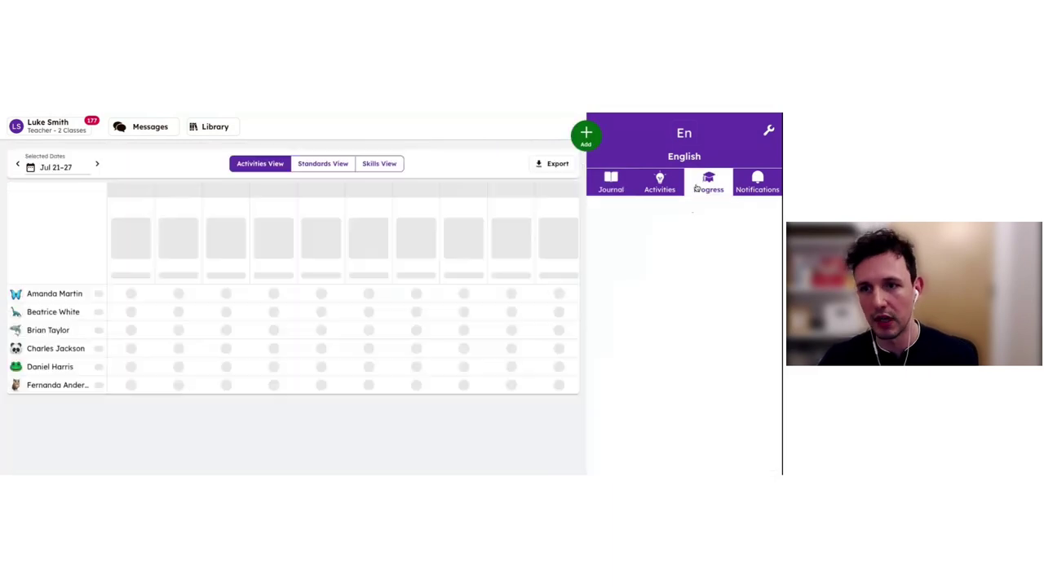
pyautogui.click(326, 167)
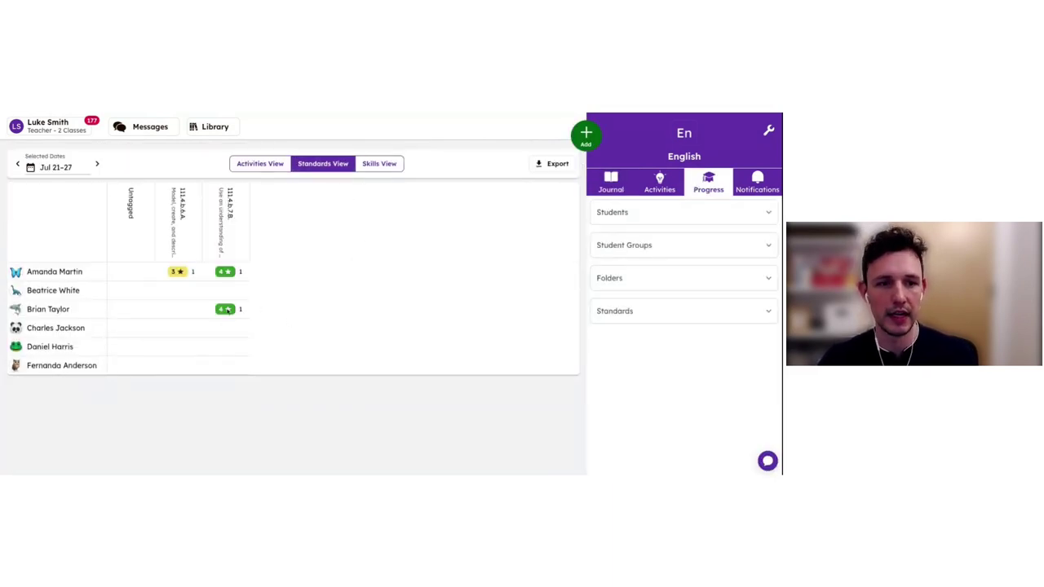
pyautogui.moveTo(226, 311)
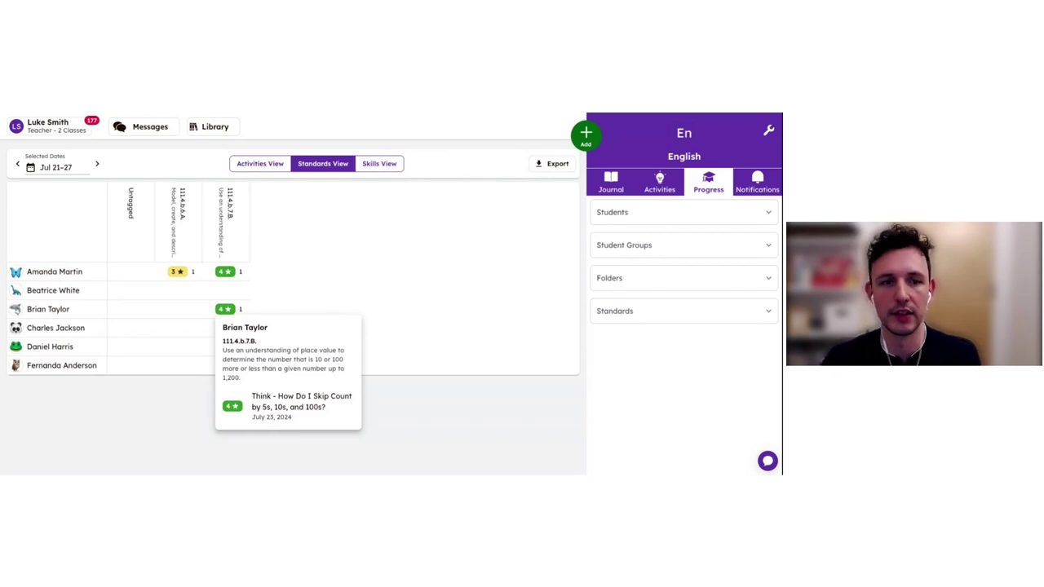
pyautogui.click(284, 170)
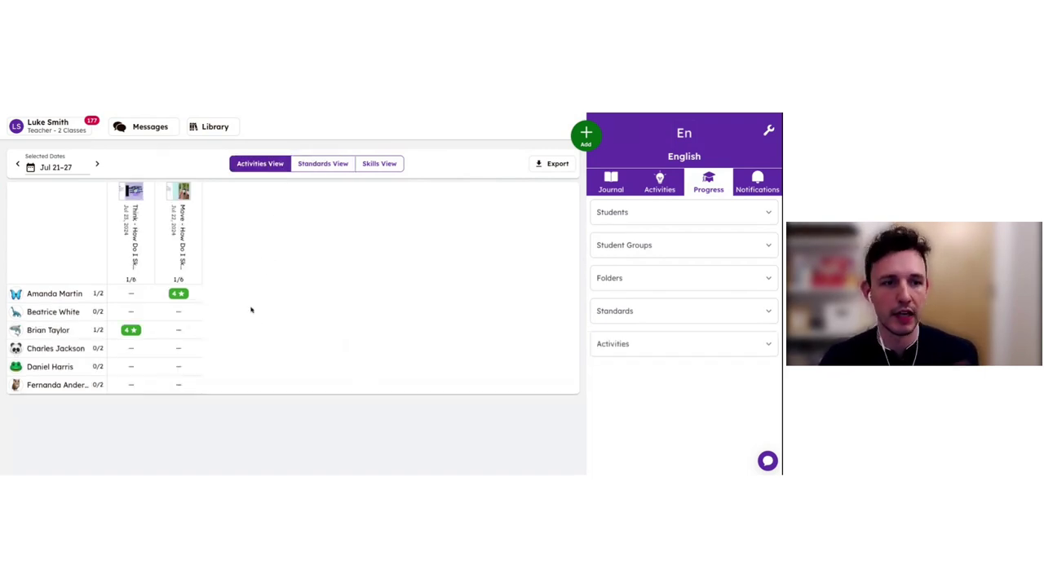
pyautogui.click(127, 331)
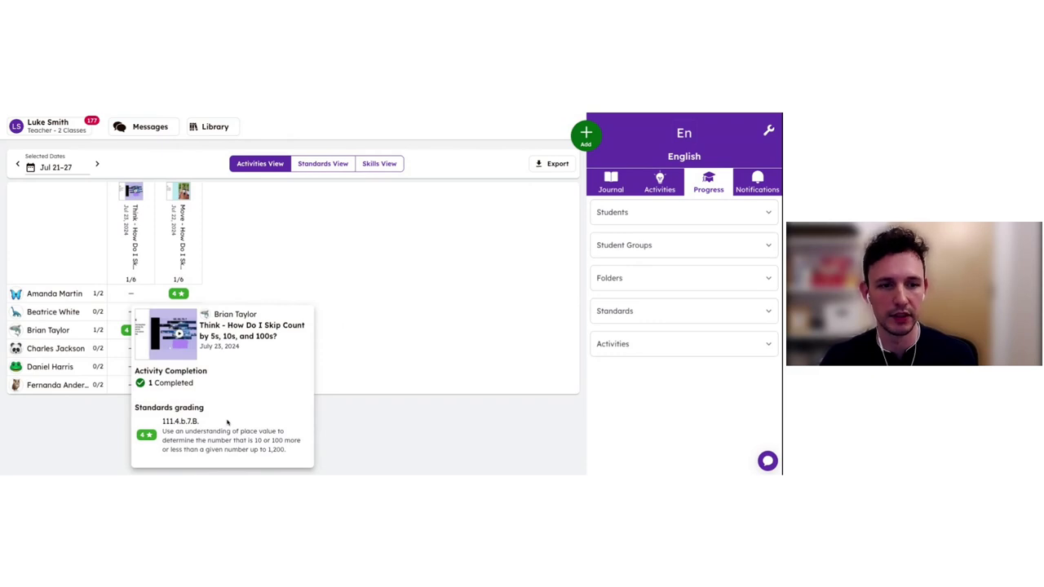
pyautogui.click(345, 432)
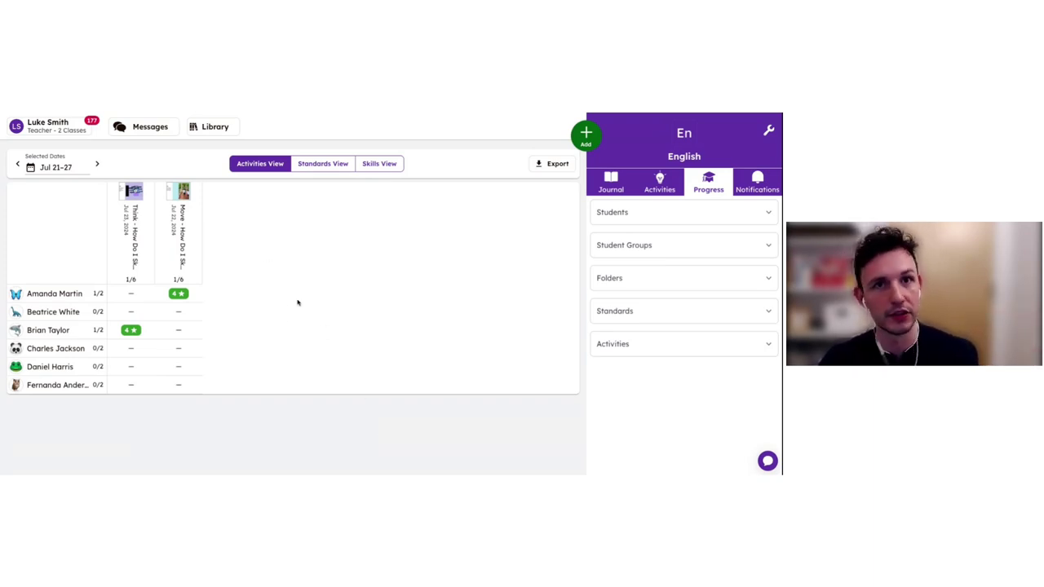
# - Open the Matter STEAM lesson from the 2nd Grade Science lessons in the Seesaw Library
pyautogui.click(215, 126)
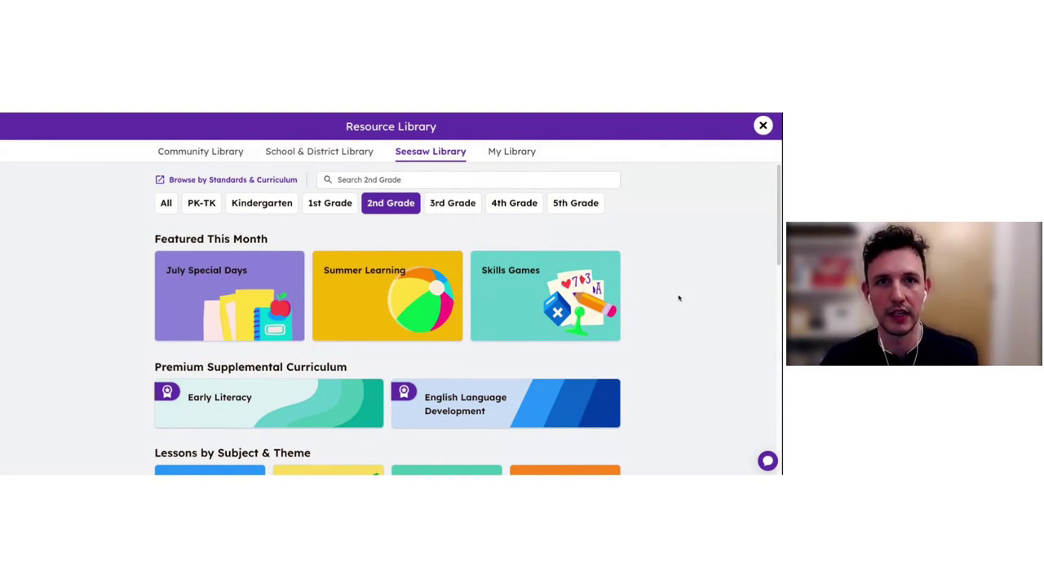
pyautogui.scroll(-3, 676, 298)
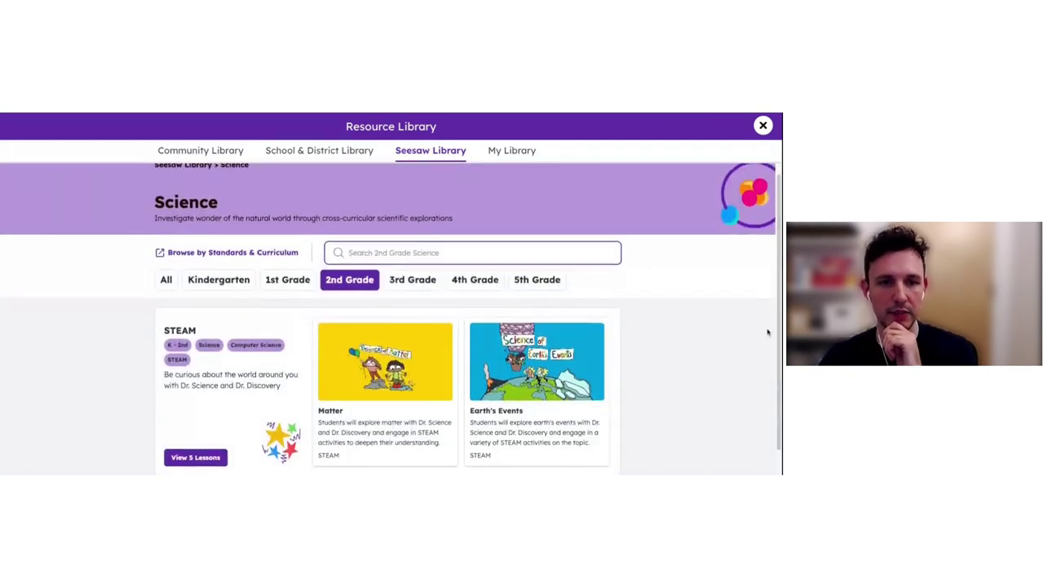
pyautogui.scroll(-1, 717, 334)
pyautogui.click(450, 425)
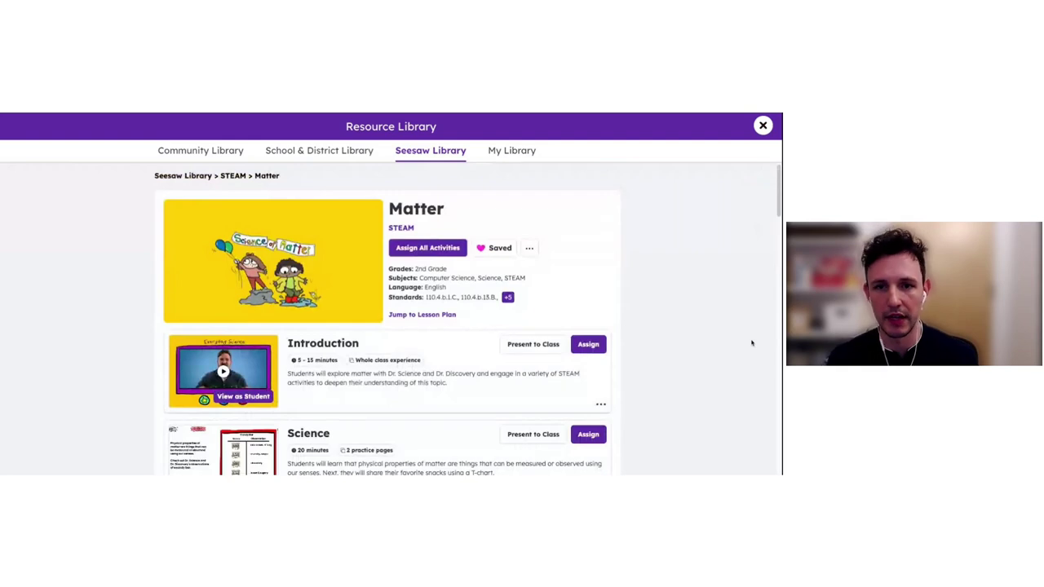
# - Start assigning all activities of the Matter lesson to the English class and dismiss the settings tip
pyautogui.click(443, 251)
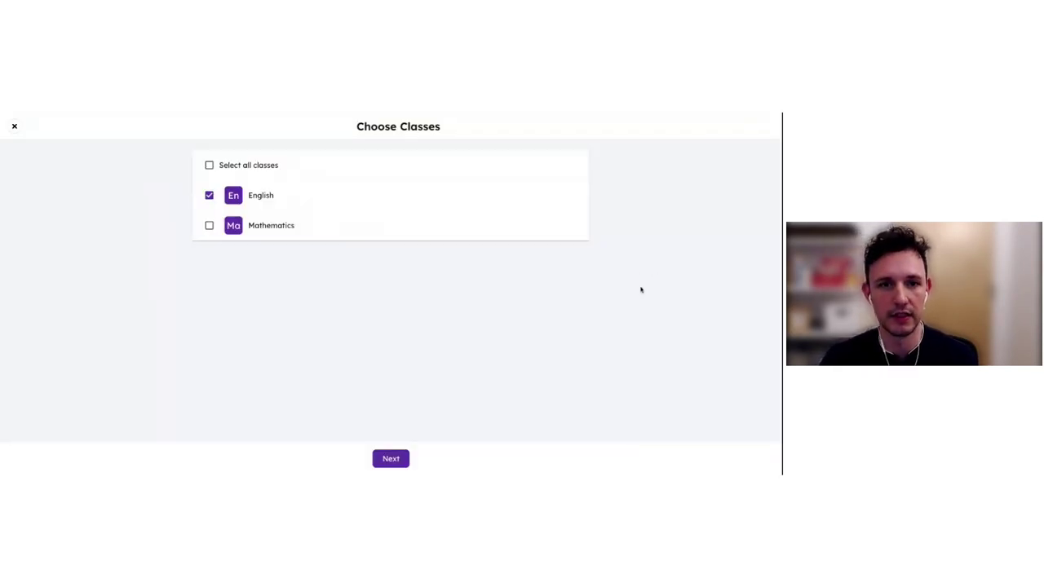
pyautogui.click(388, 458)
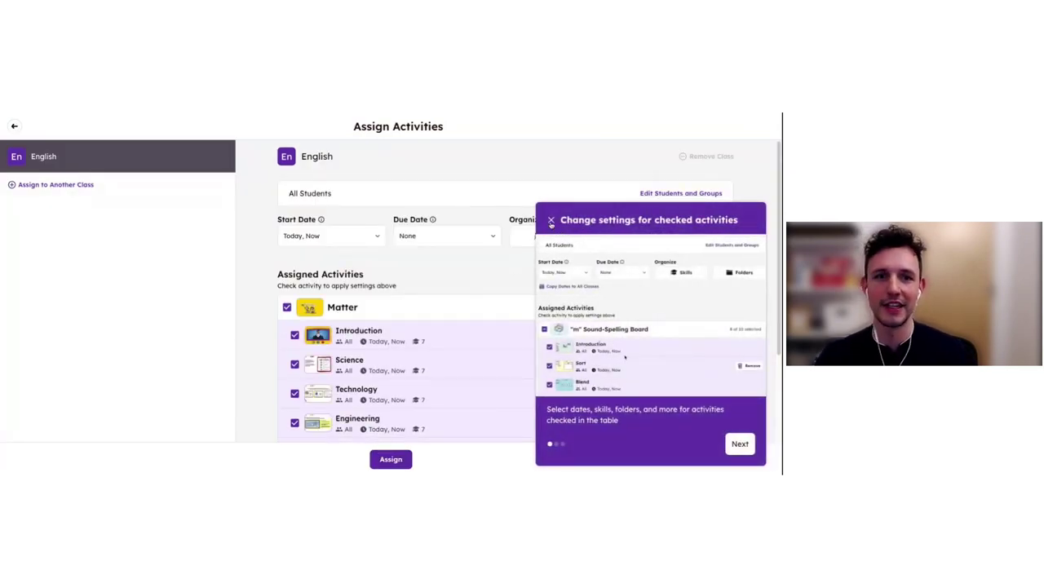
pyautogui.click(550, 219)
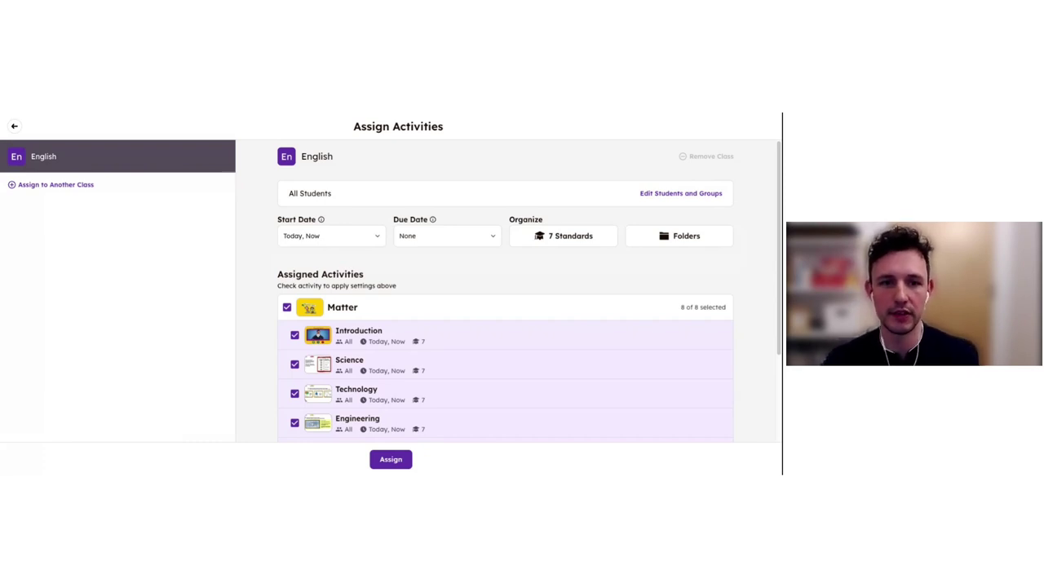
# - Remove the Technology, Art and Math activities from the Matter assignment
pyautogui.scroll(-1, 481, 272)
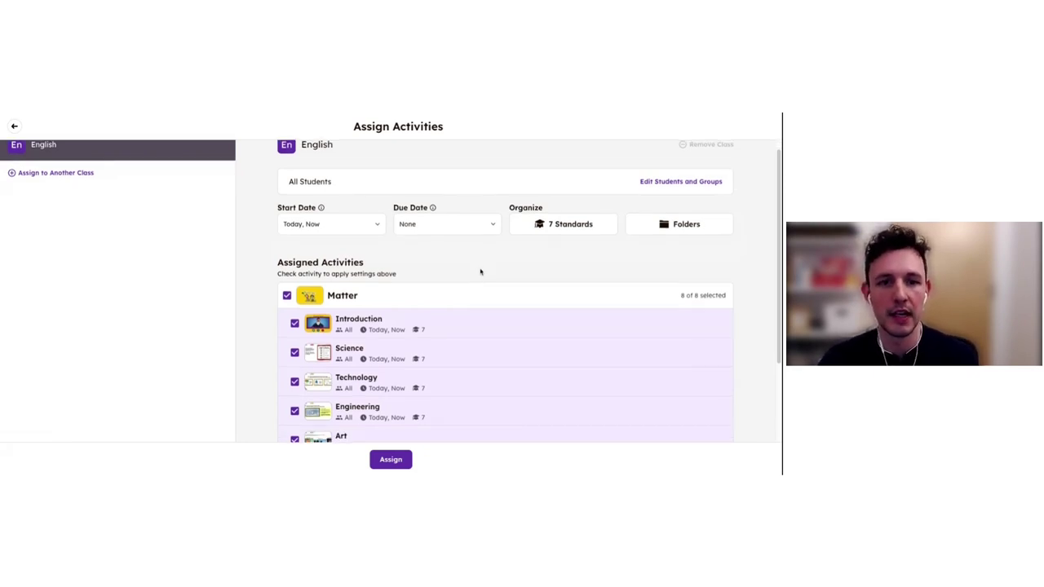
pyautogui.scroll(1, 480, 272)
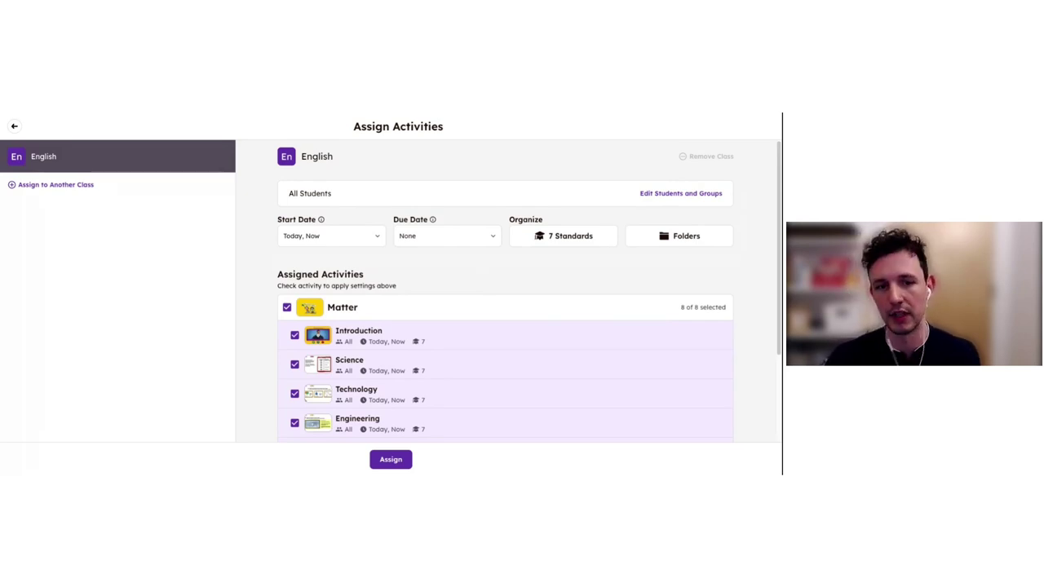
pyautogui.scroll(-5, 506, 253)
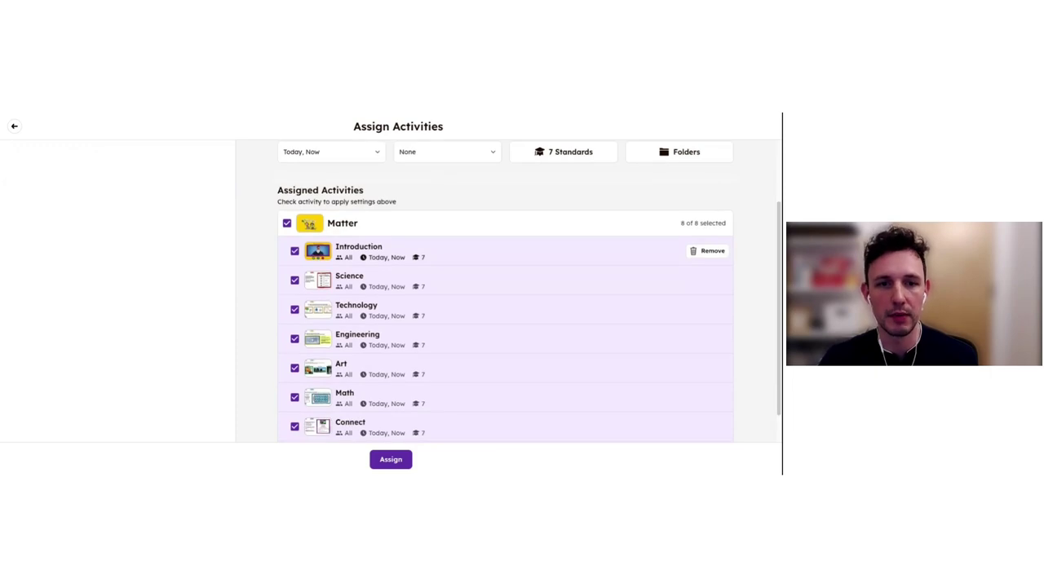
pyautogui.scroll(-2, 505, 342)
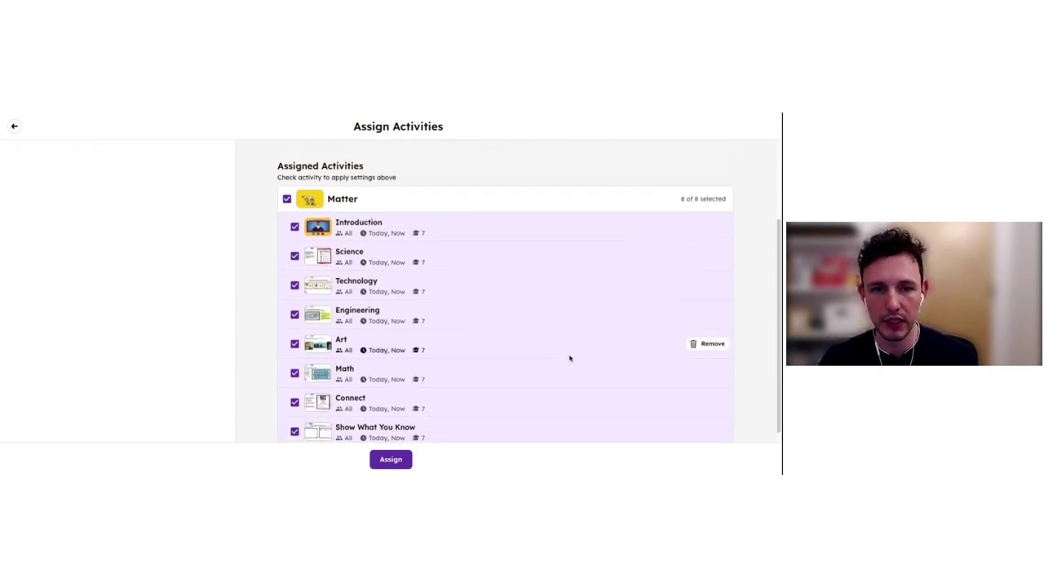
pyautogui.scroll(-1, 569, 358)
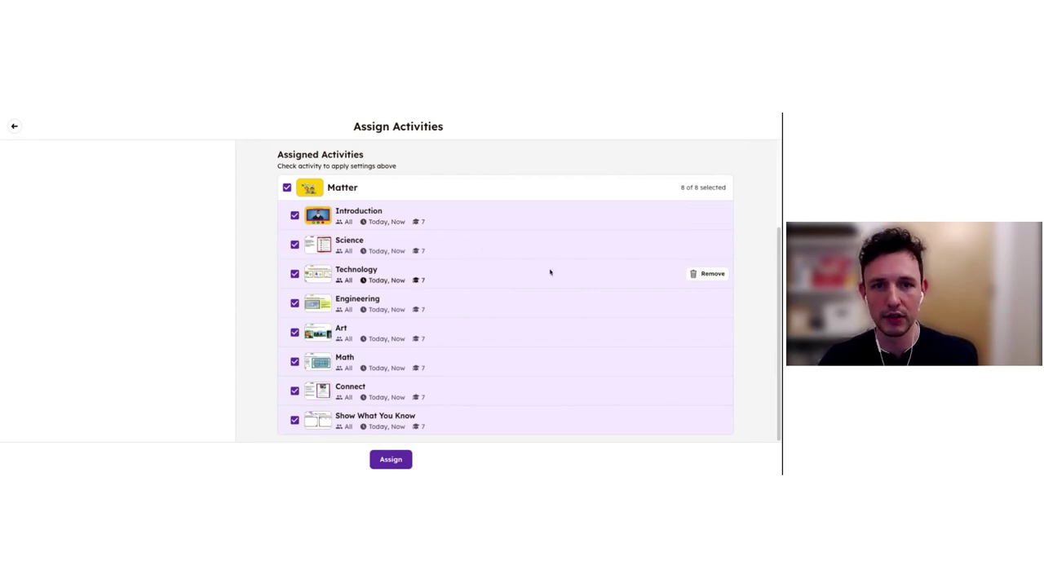
pyautogui.click(713, 274)
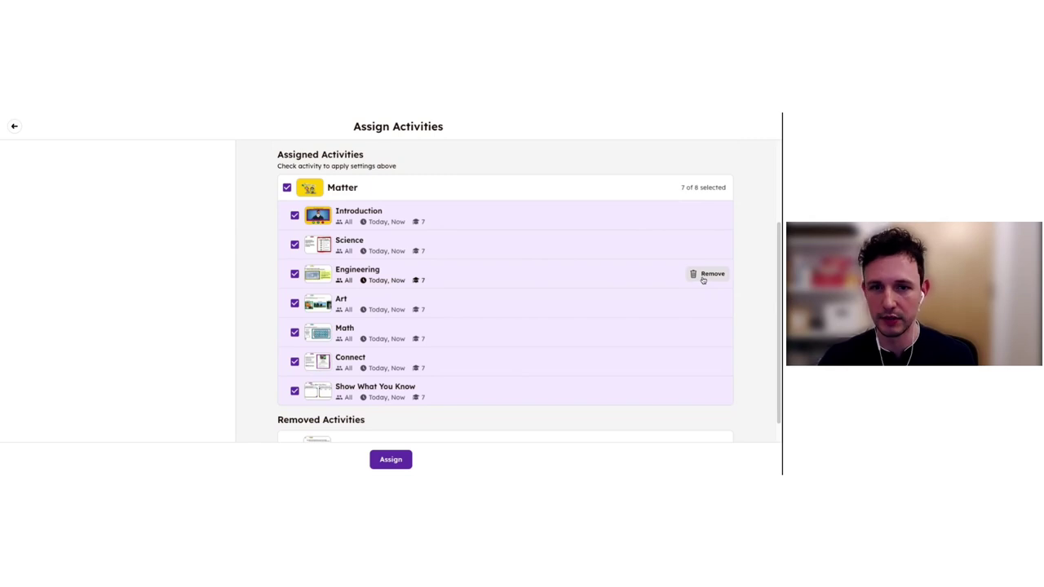
pyautogui.click(701, 305)
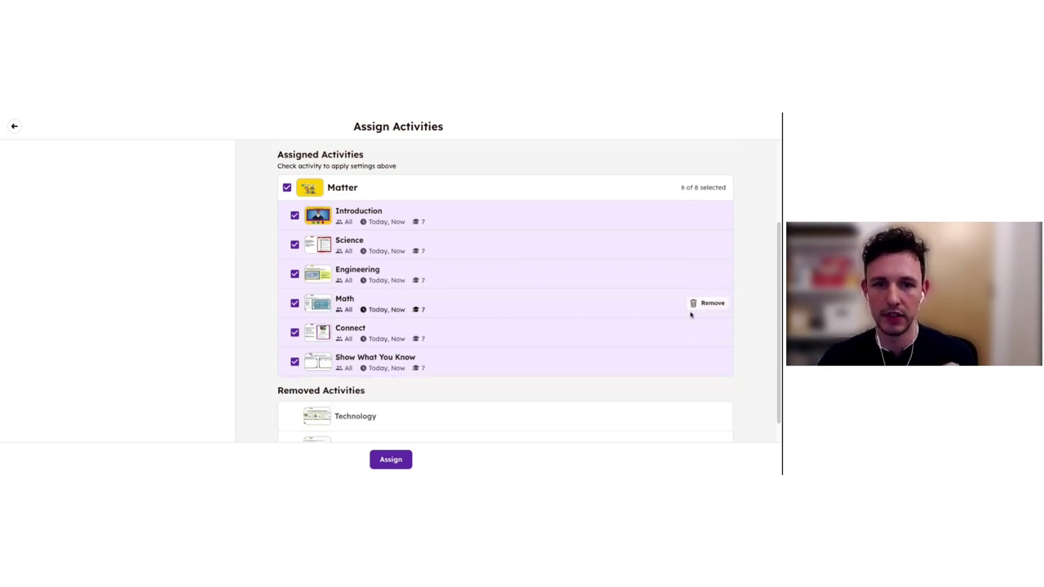
pyautogui.click(703, 304)
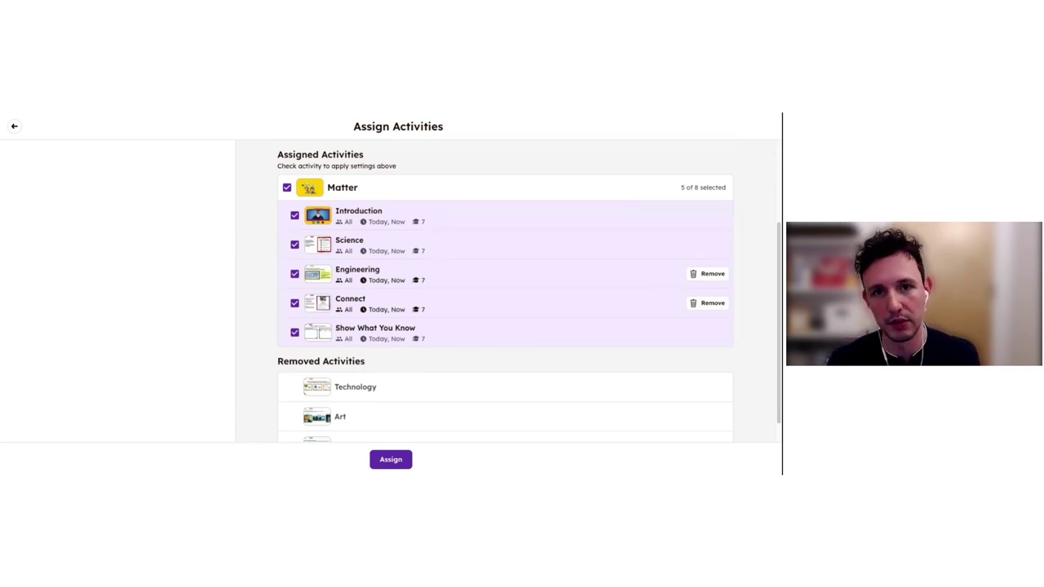
# - Deselect Engineering, Connect and Show What You Know, leaving only Introduction and Science selected in the Matter assignment
pyautogui.scroll(1, 563, 303)
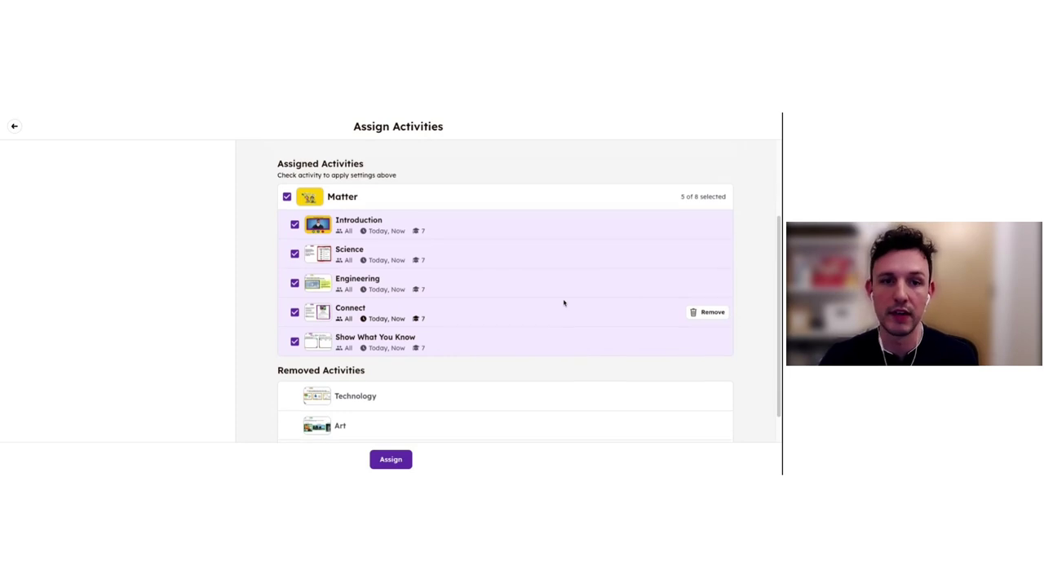
pyautogui.scroll(1, 489, 309)
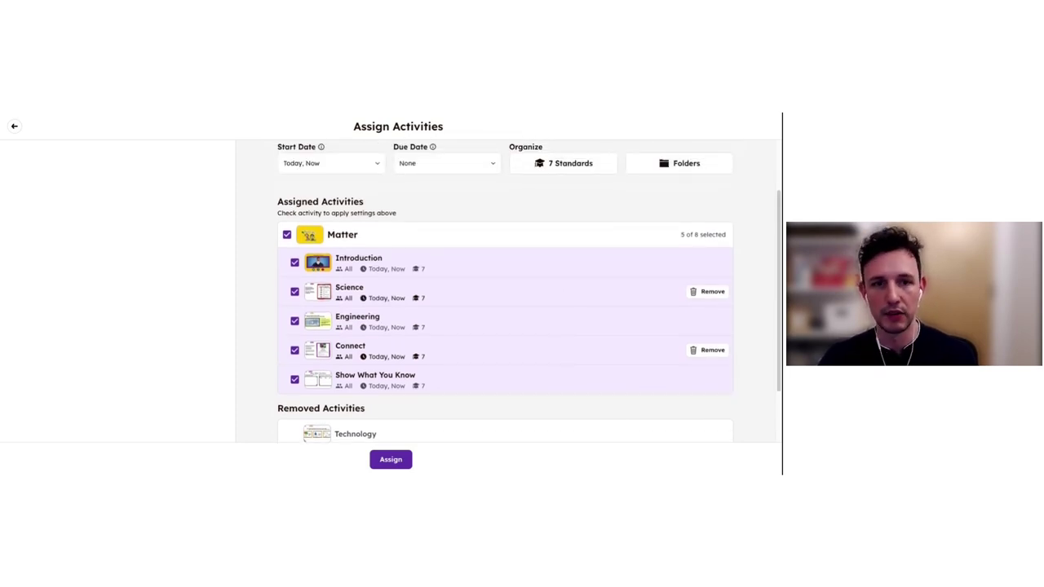
pyautogui.scroll(-3, 486, 359)
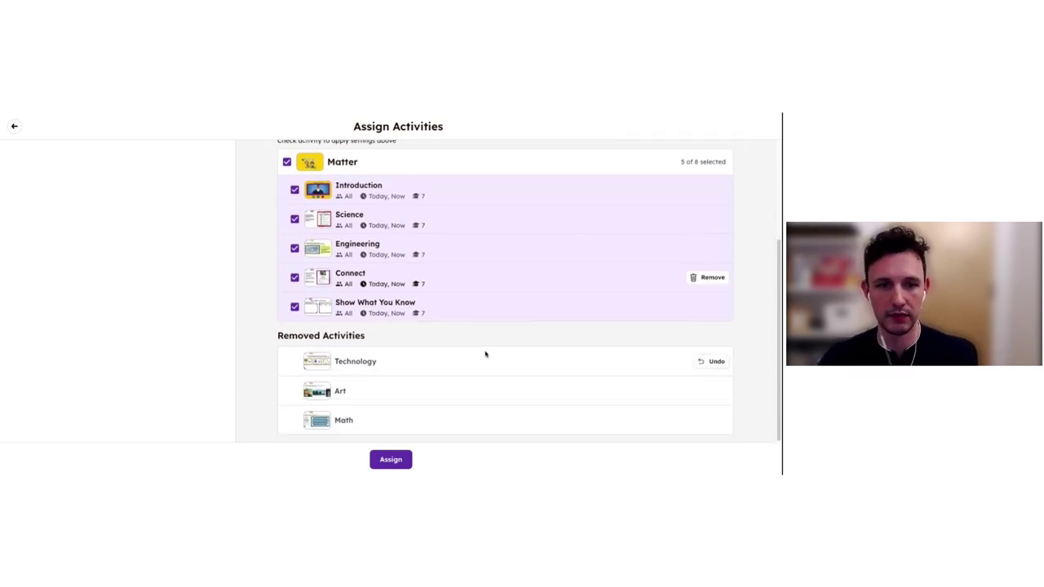
pyautogui.scroll(3, 486, 354)
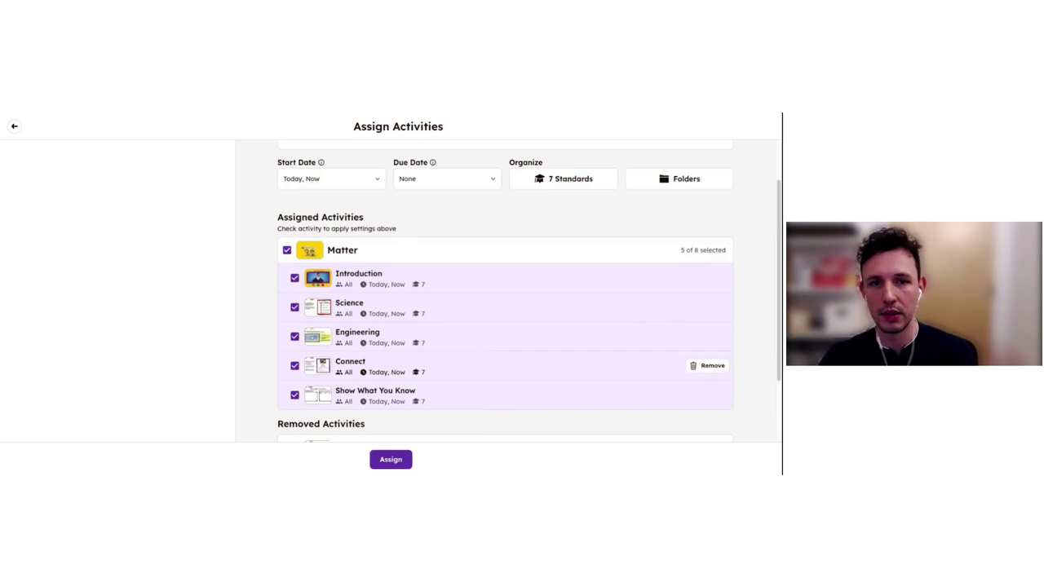
pyautogui.scroll(-1, 296, 329)
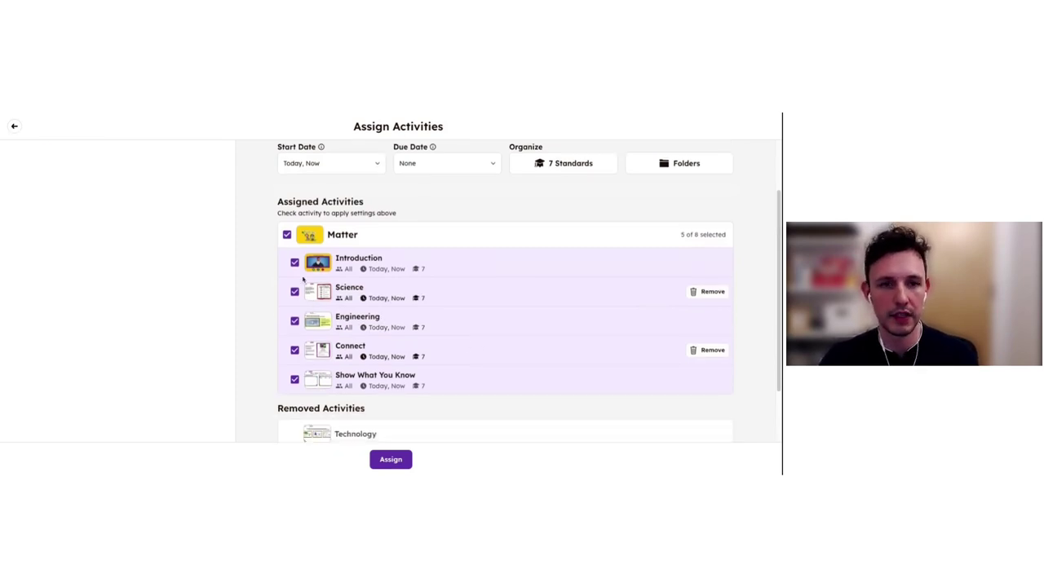
pyautogui.click(295, 321)
pyautogui.click(294, 349)
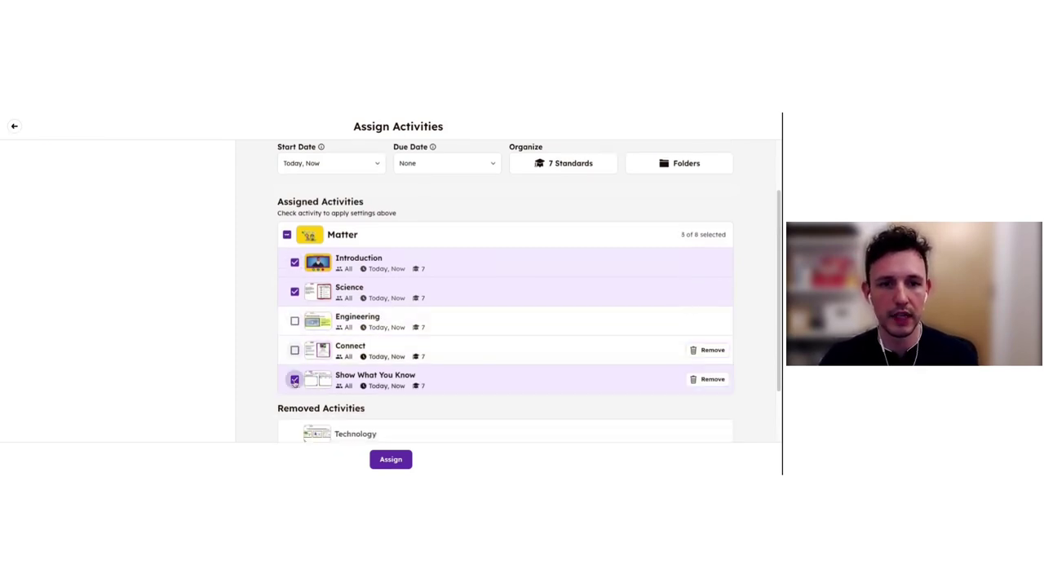
pyautogui.click(294, 379)
# - Select only the Engineering activity and set its start date to July 25, 5:45 PM
pyautogui.scroll(2, 285, 318)
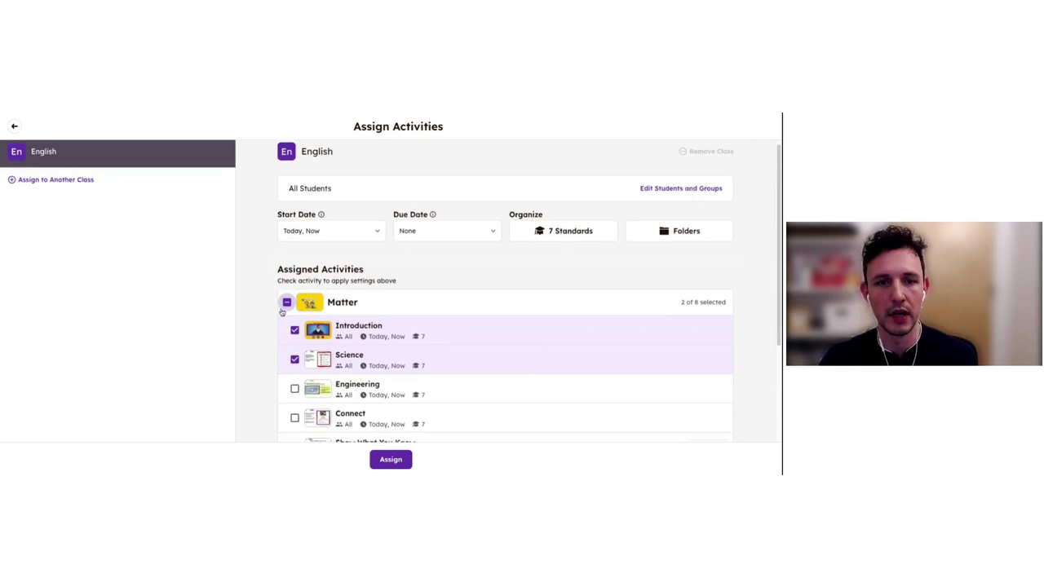
pyautogui.scroll(-2, 265, 314)
pyautogui.scroll(2, 263, 315)
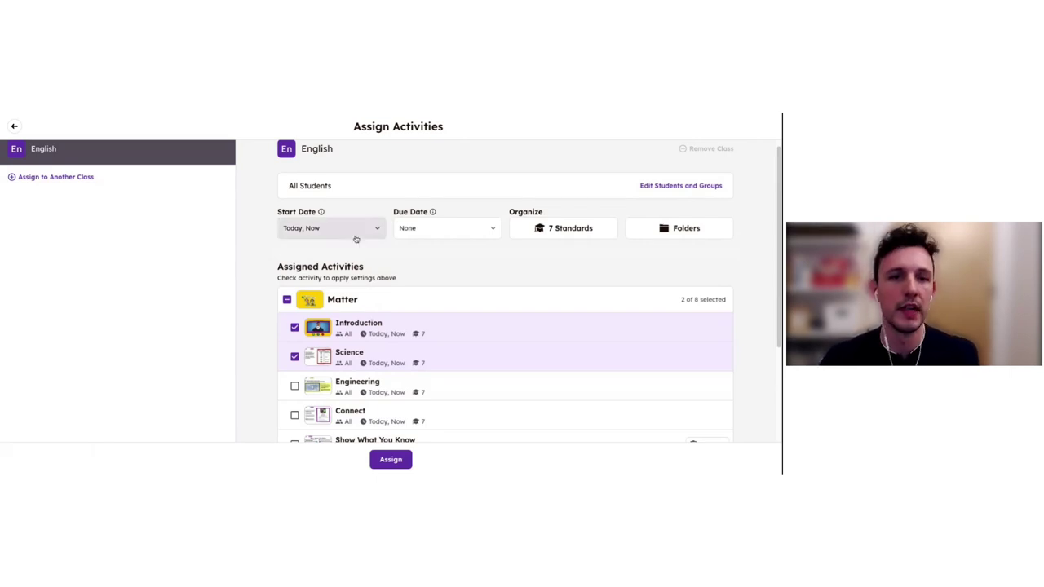
pyautogui.scroll(-2, 414, 257)
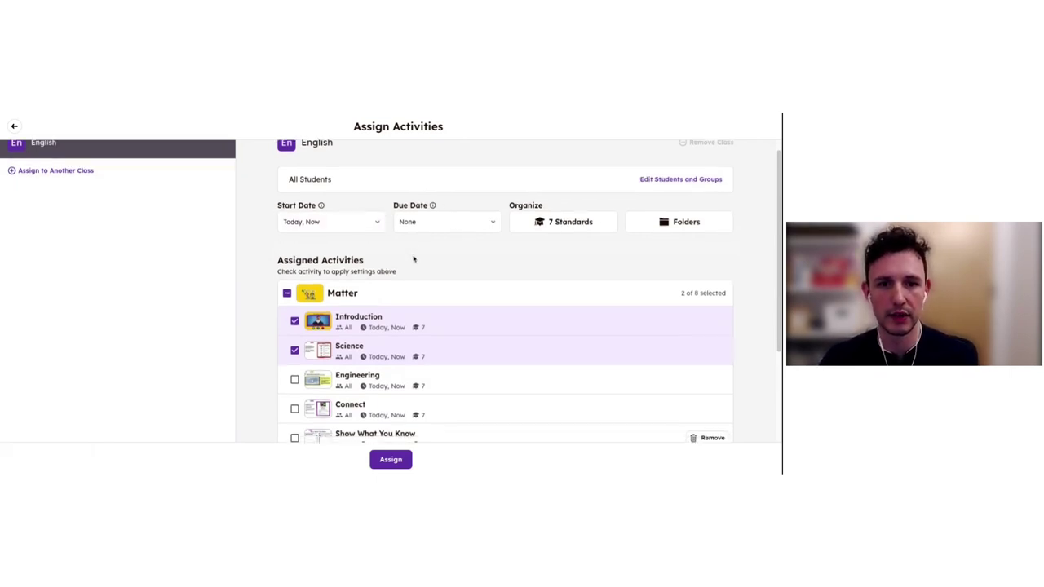
pyautogui.scroll(3, 407, 262)
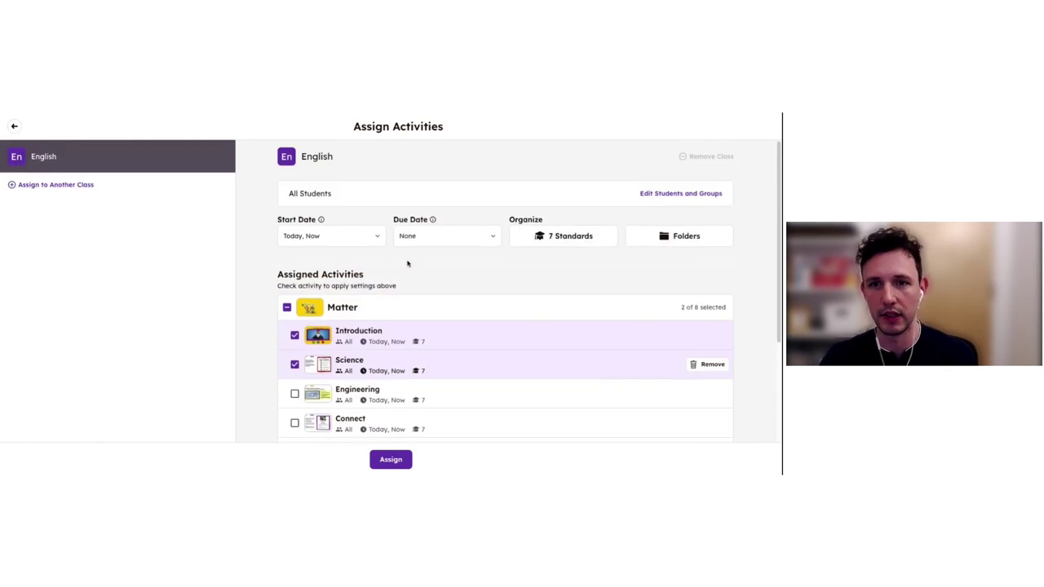
pyautogui.click(294, 324)
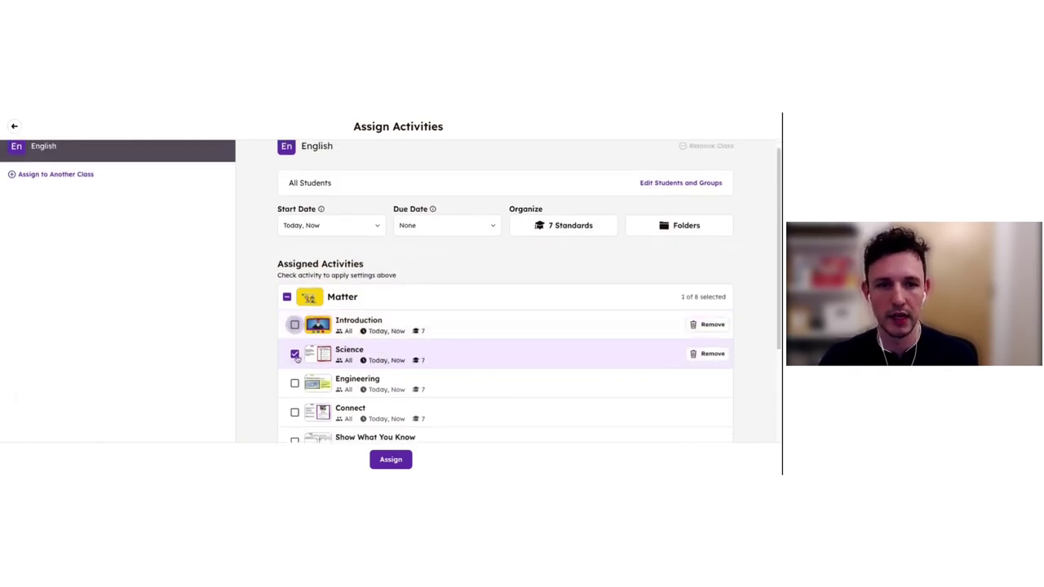
pyautogui.click(295, 353)
pyautogui.click(294, 361)
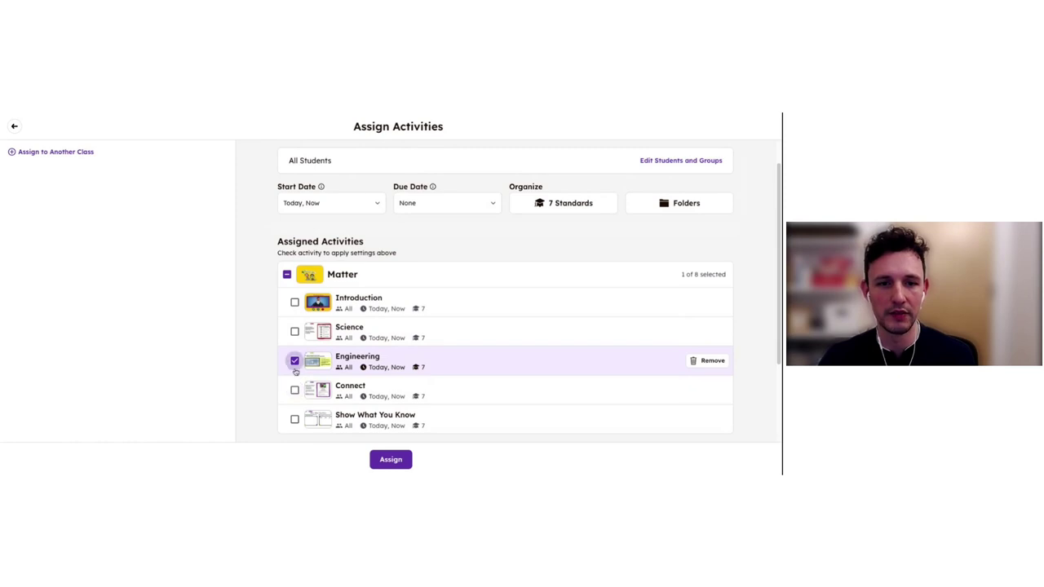
pyautogui.scroll(1, 342, 310)
pyautogui.click(357, 227)
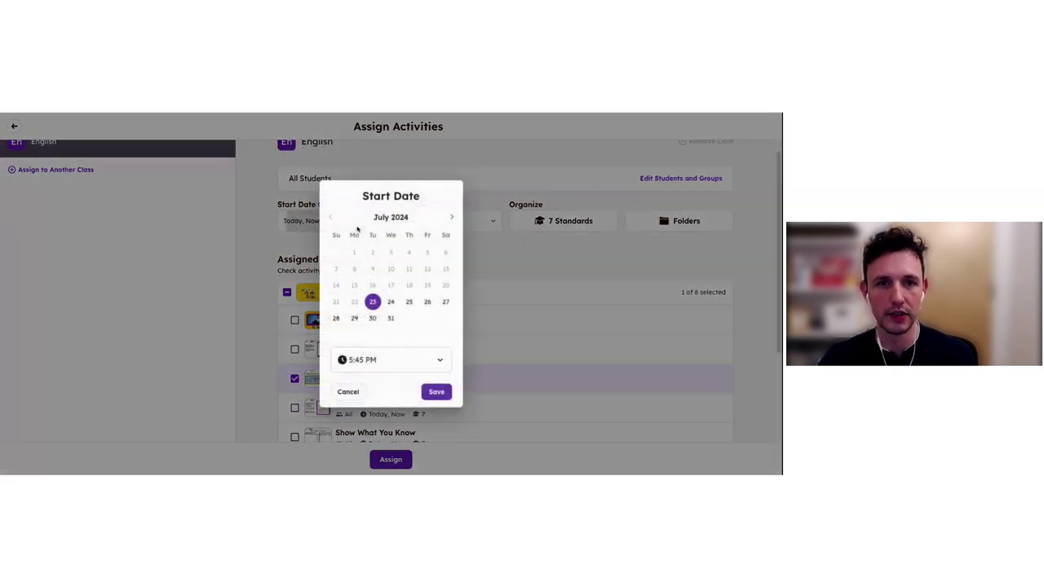
pyautogui.click(409, 303)
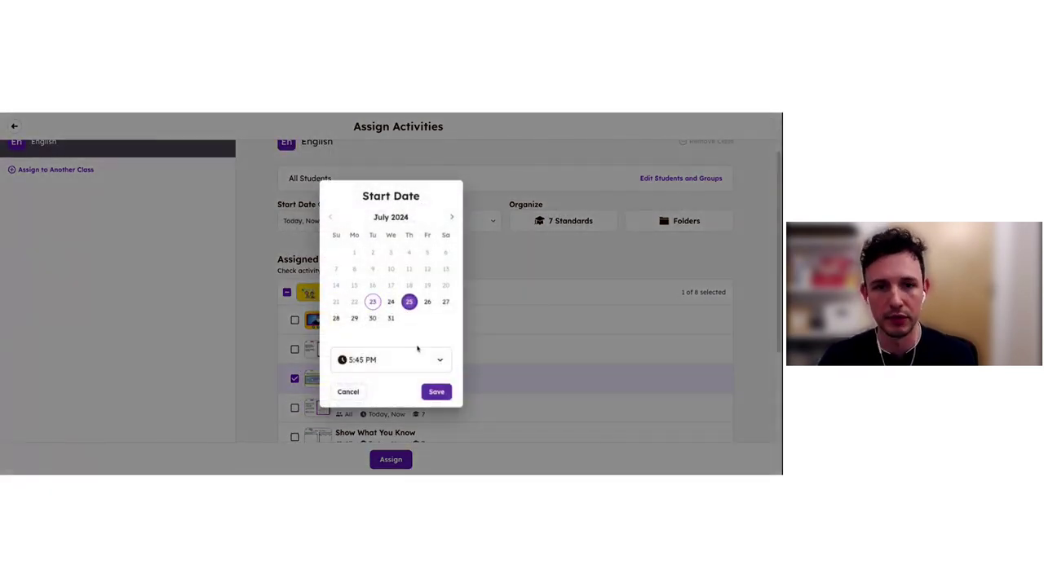
pyautogui.click(434, 393)
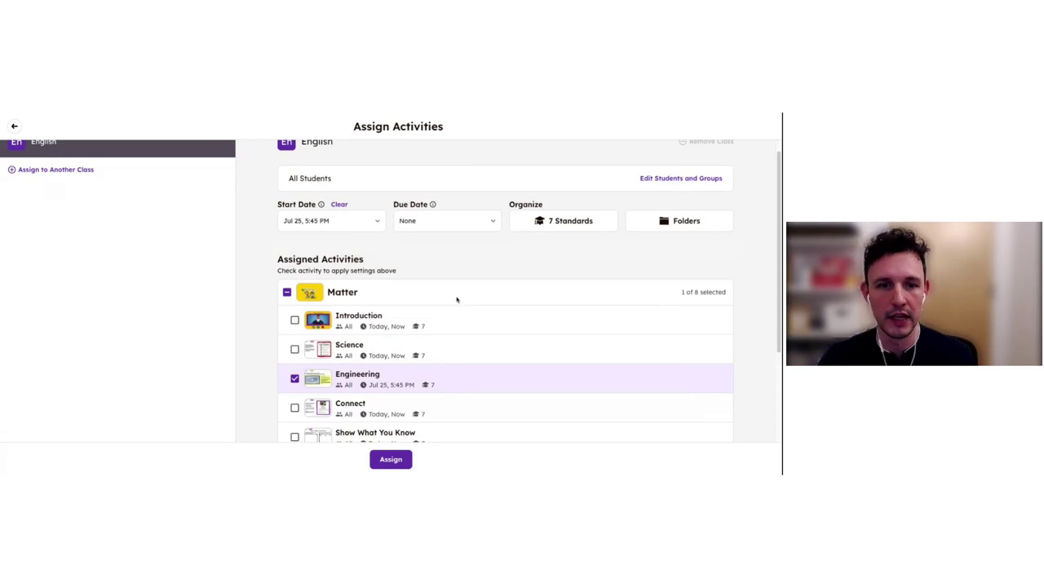
# - Select only Connect and Show What You Know and set their start date to July 26, 5:45 PM
pyautogui.scroll(-1, 456, 298)
pyautogui.click(294, 360)
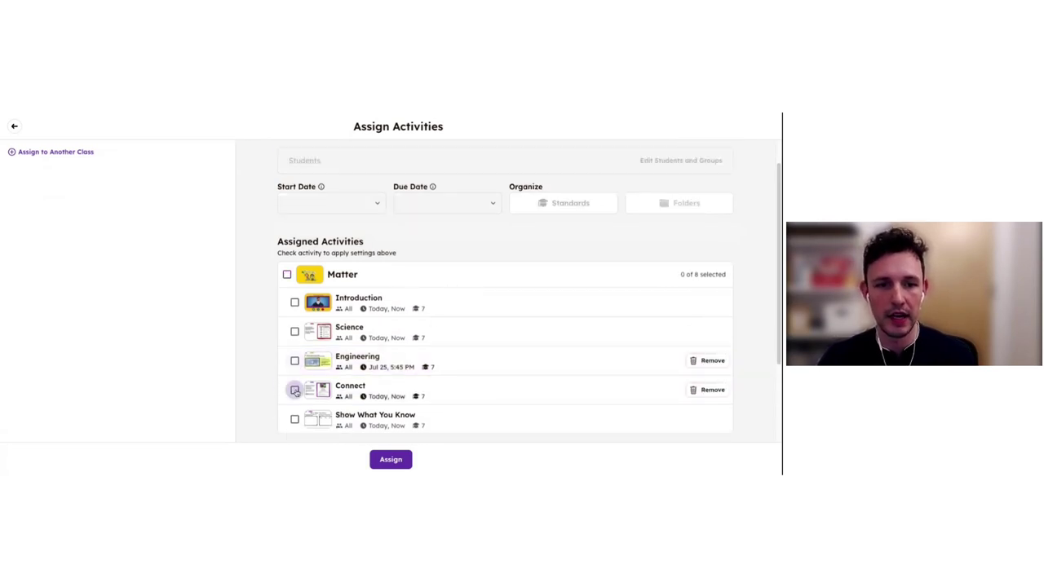
pyautogui.click(295, 390)
pyautogui.click(294, 419)
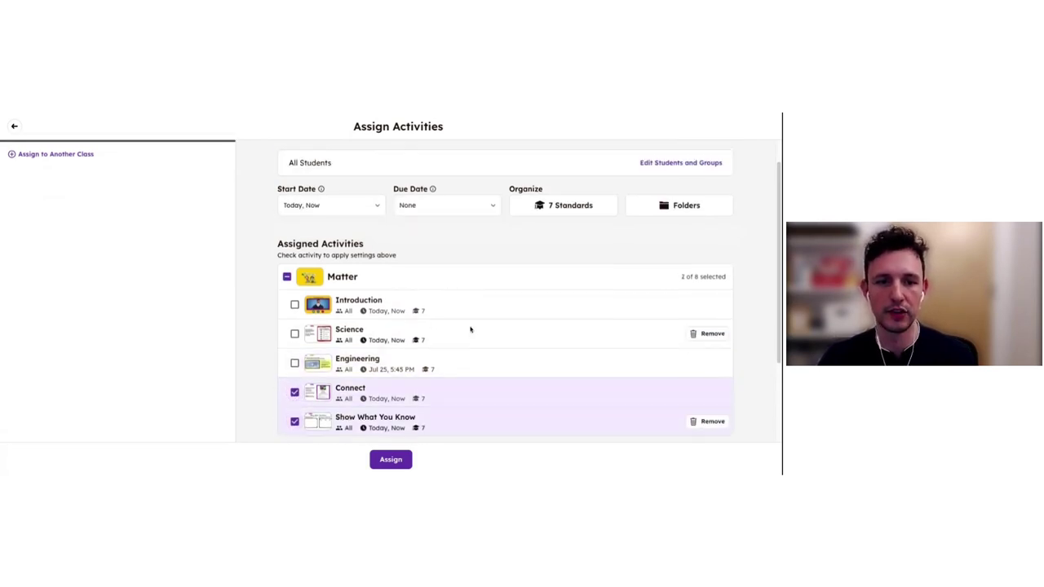
pyautogui.scroll(1, 470, 329)
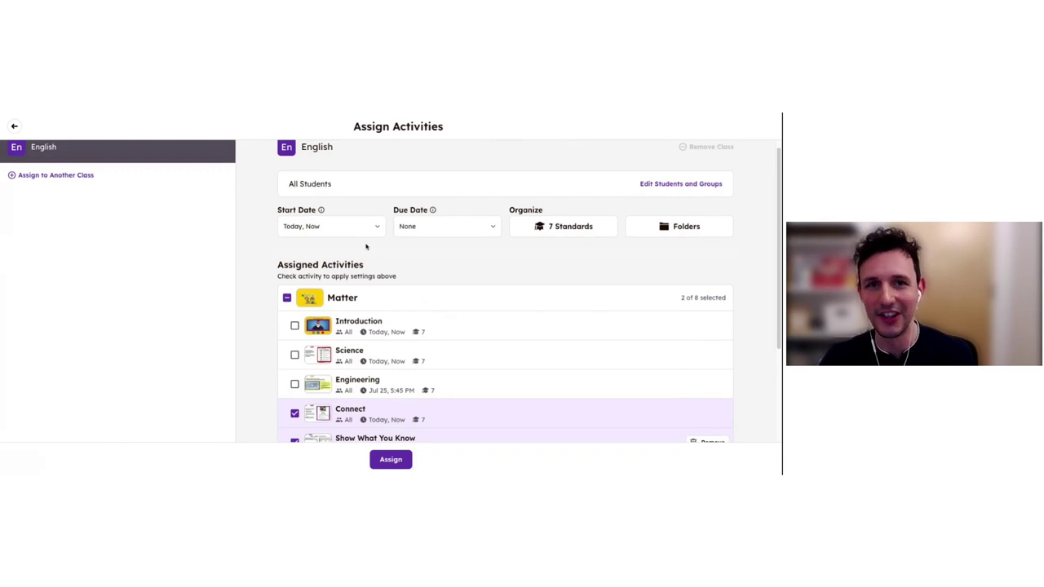
pyautogui.click(356, 233)
pyautogui.click(427, 302)
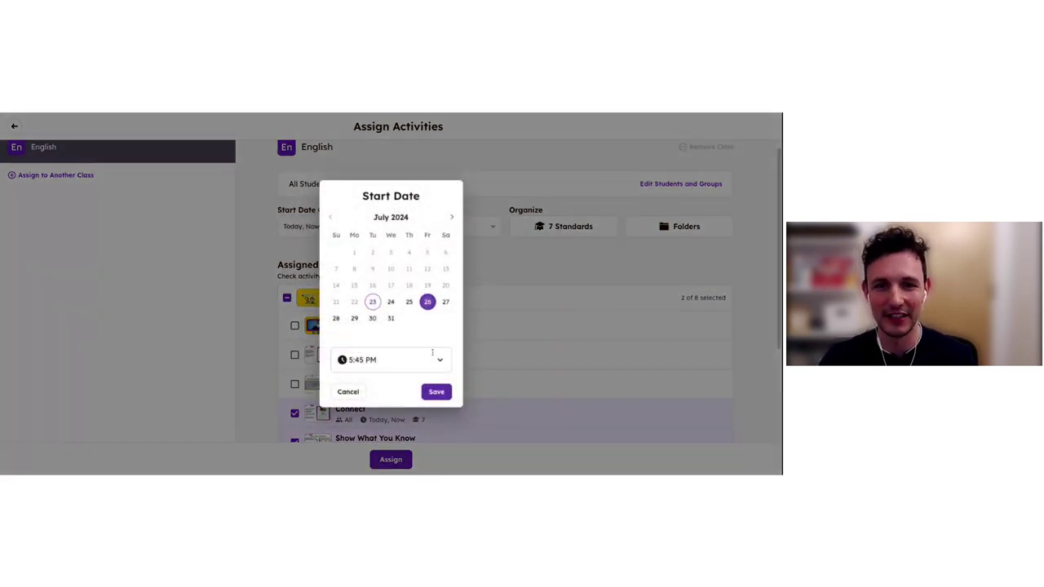
pyautogui.click(436, 392)
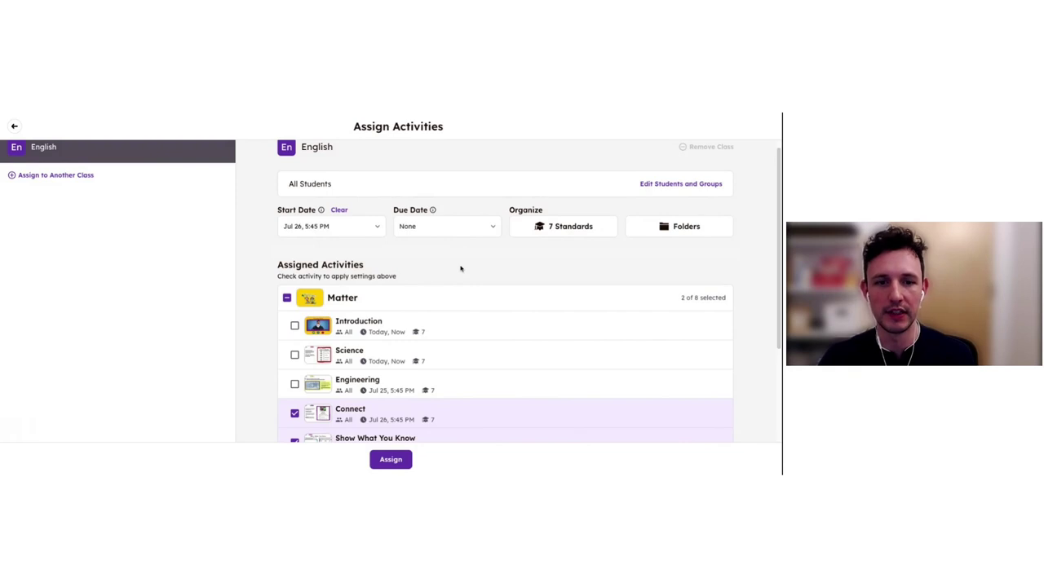
pyautogui.scroll(-2, 372, 300)
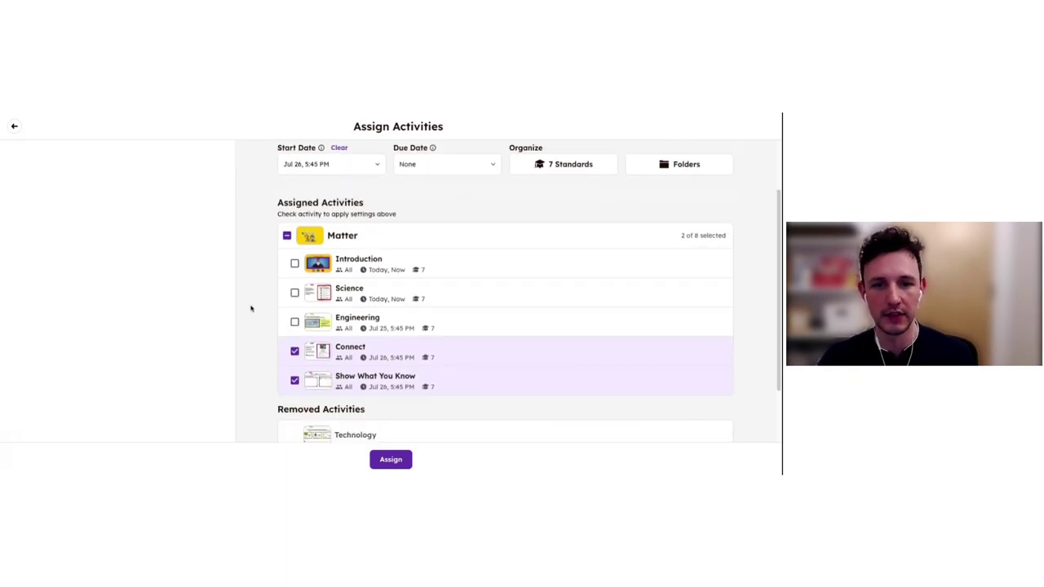
pyautogui.scroll(2, 408, 307)
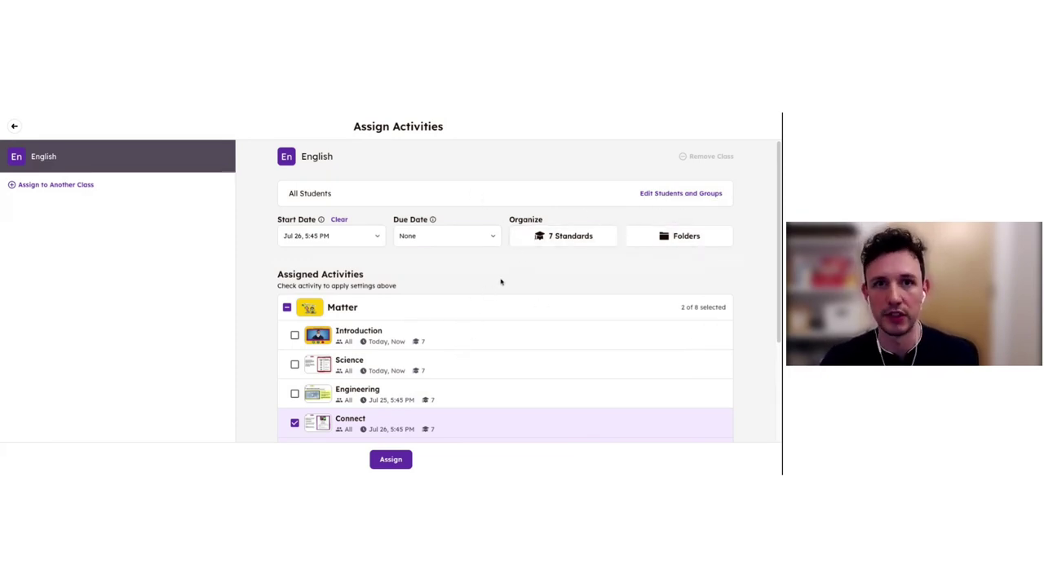
pyautogui.scroll(-1, 503, 274)
pyautogui.scroll(-1, 503, 274)
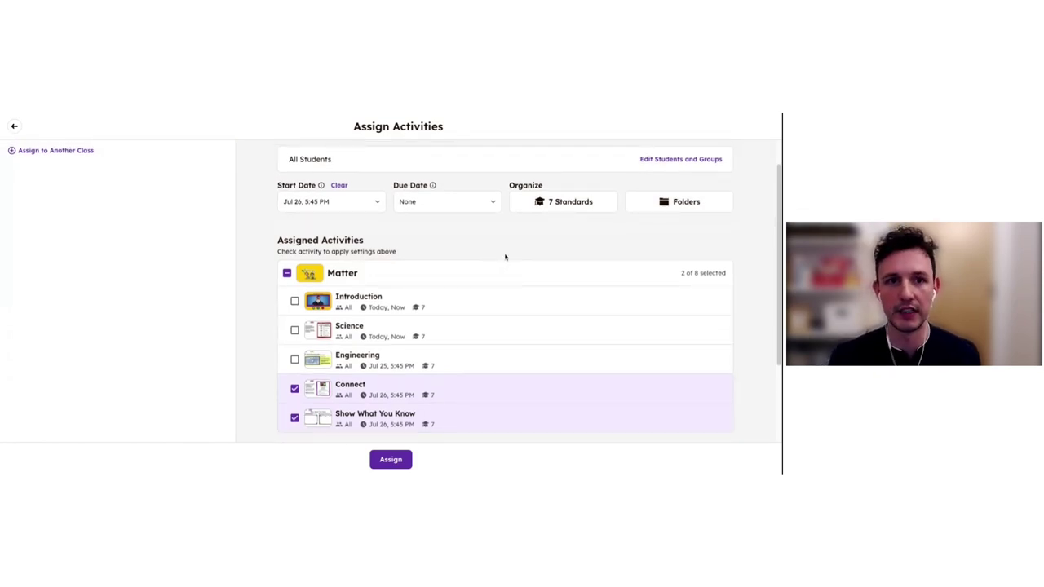
pyautogui.scroll(2, 497, 262)
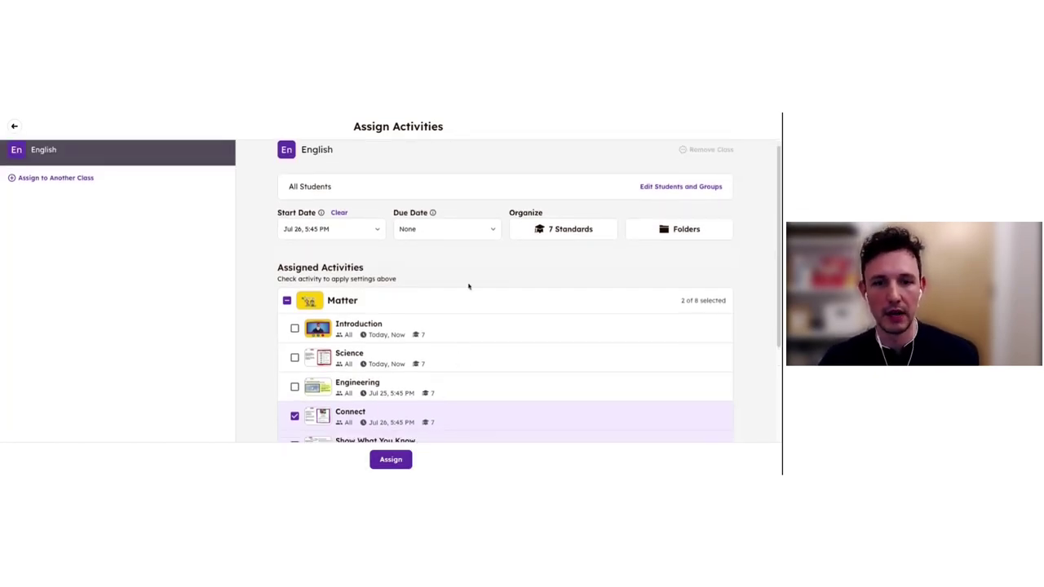
# - Assign the scheduled Matter activities to the English class and go to the class's activity calendar
pyautogui.click(394, 459)
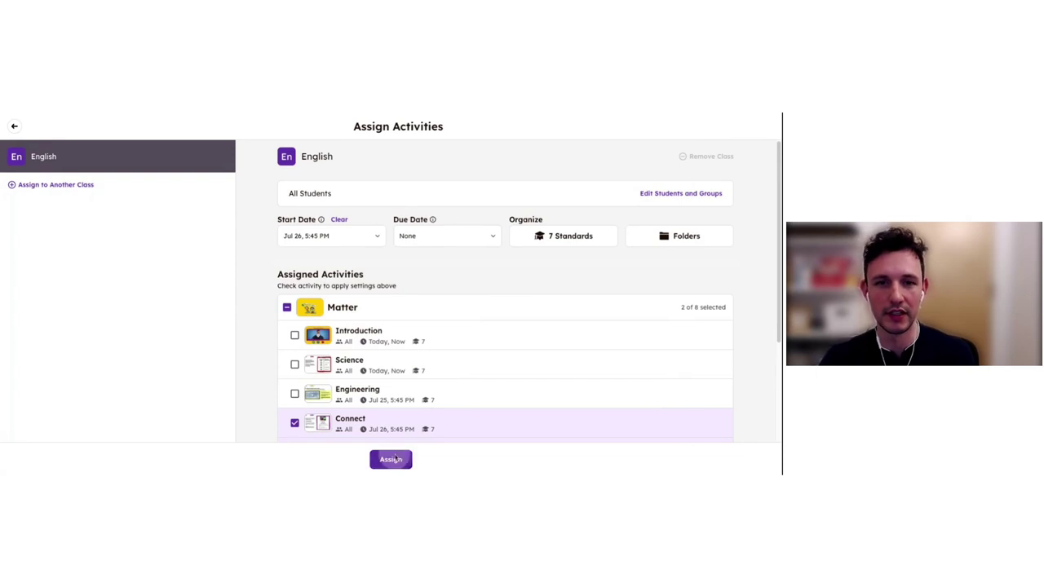
pyautogui.click(428, 311)
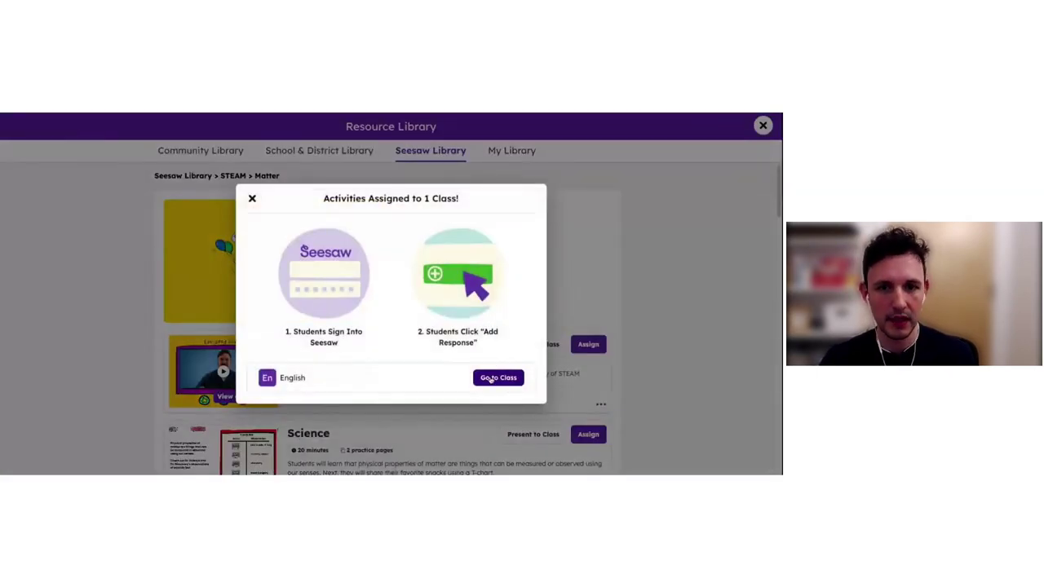
pyautogui.click(490, 379)
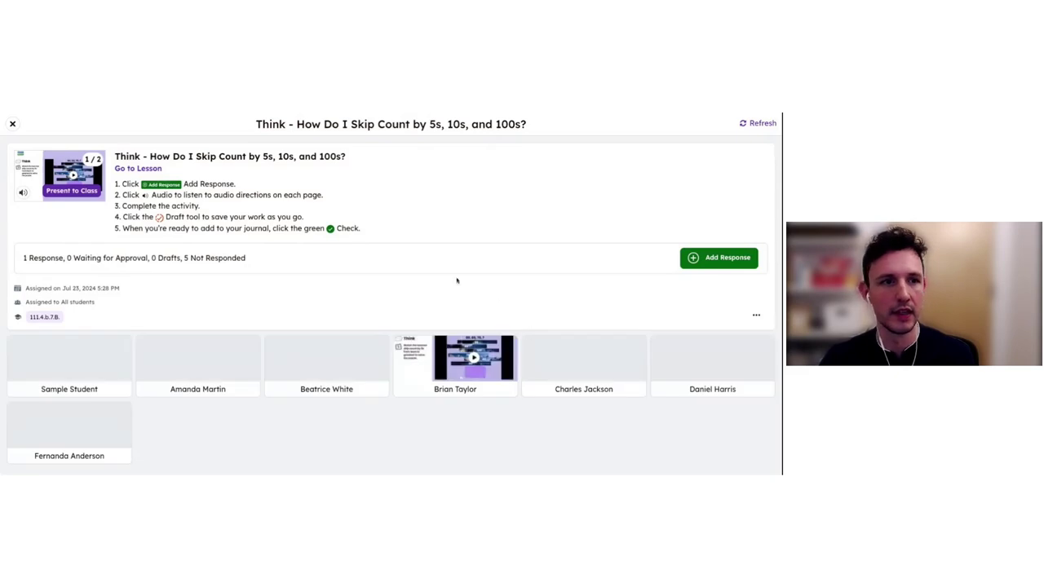
pyautogui.click(13, 124)
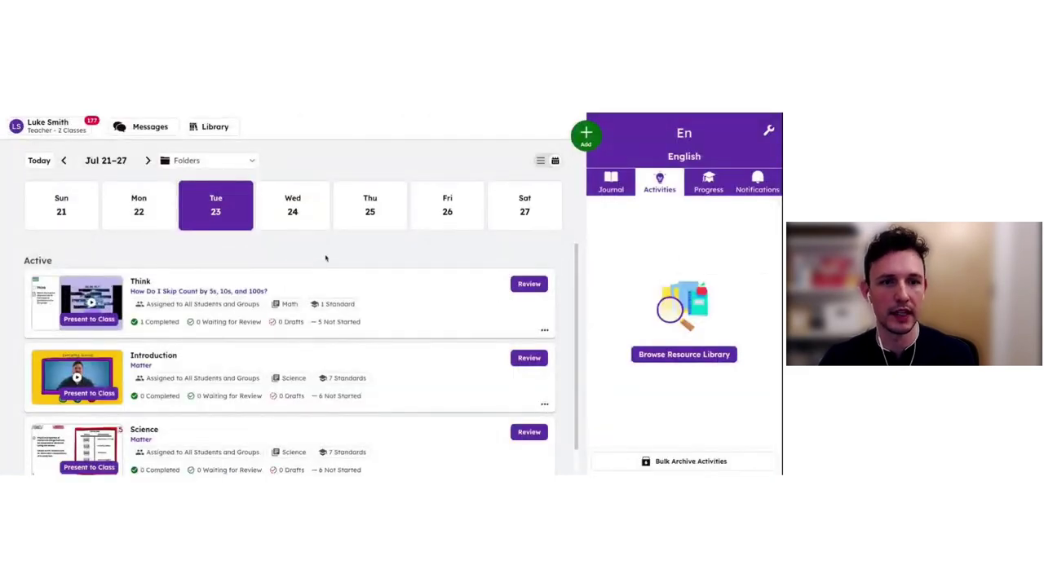
# - Review the class's active activities and the ones scheduled for Thursday, July 25 and Friday, July 26
pyautogui.scroll(-1, 328, 259)
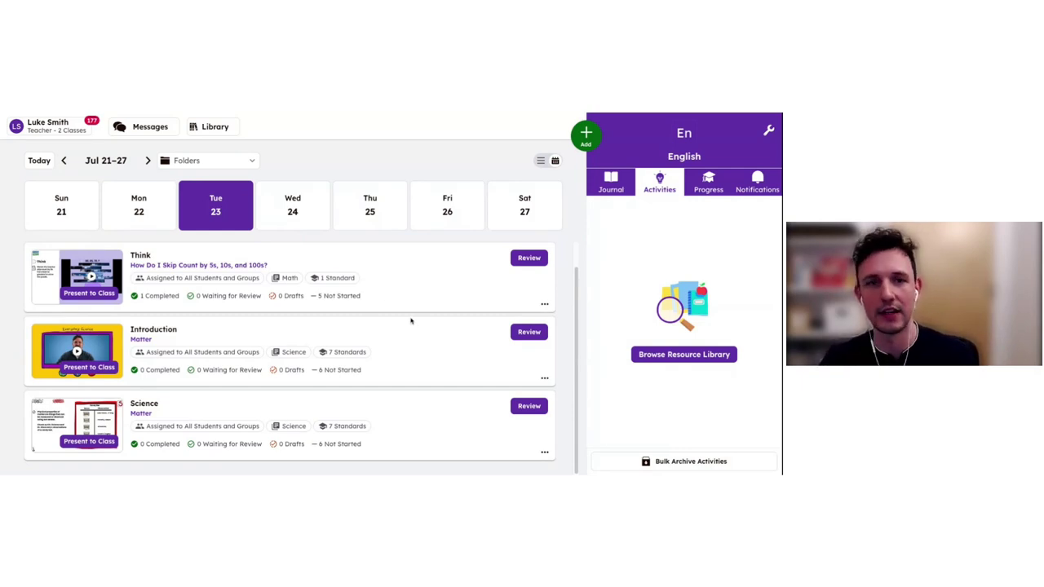
pyautogui.click(369, 213)
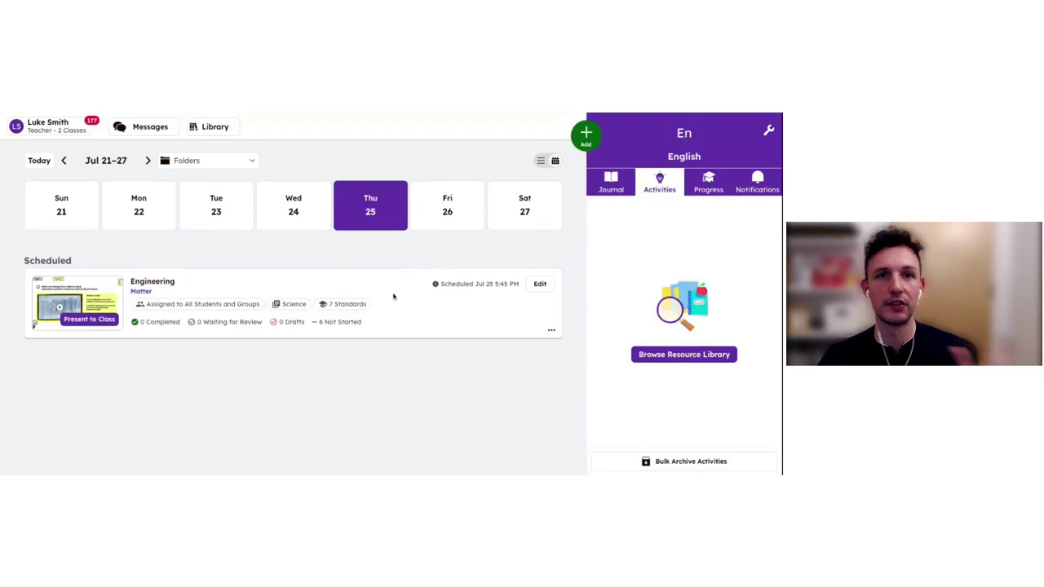
pyautogui.click(431, 224)
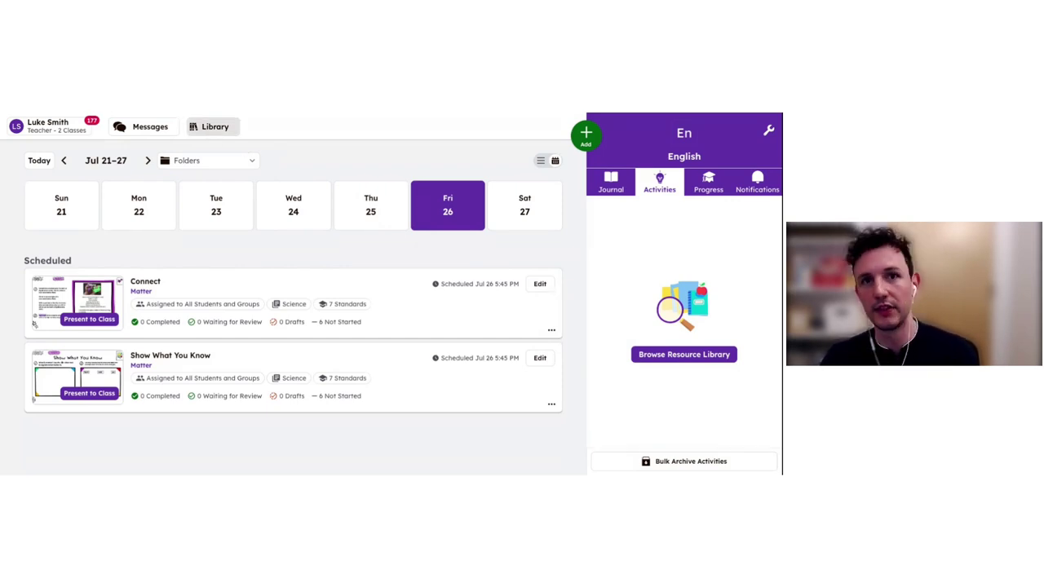
# - Open the Science collection in My Library and look through its activities
pyautogui.click(210, 127)
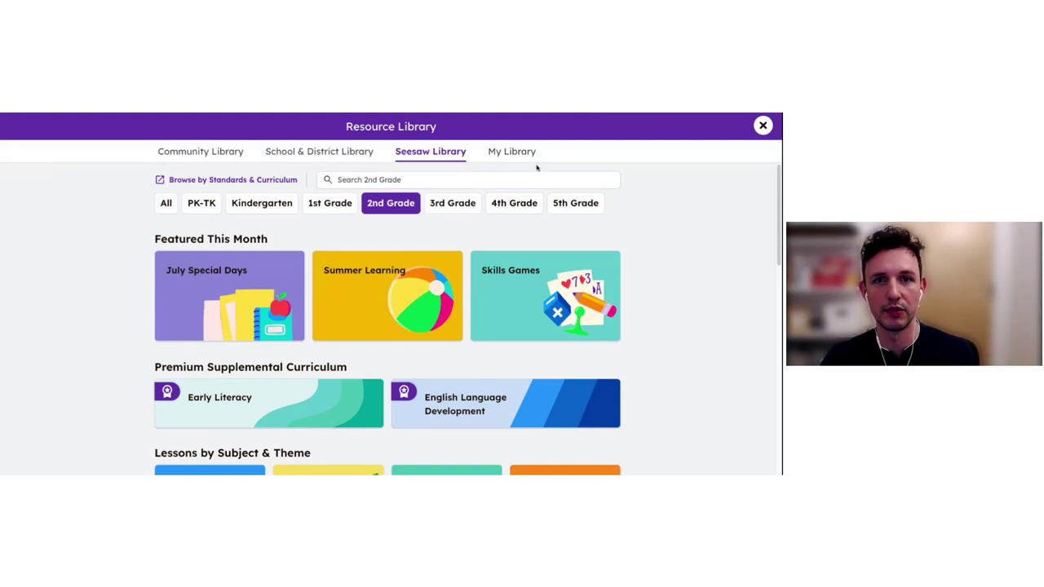
pyautogui.click(519, 152)
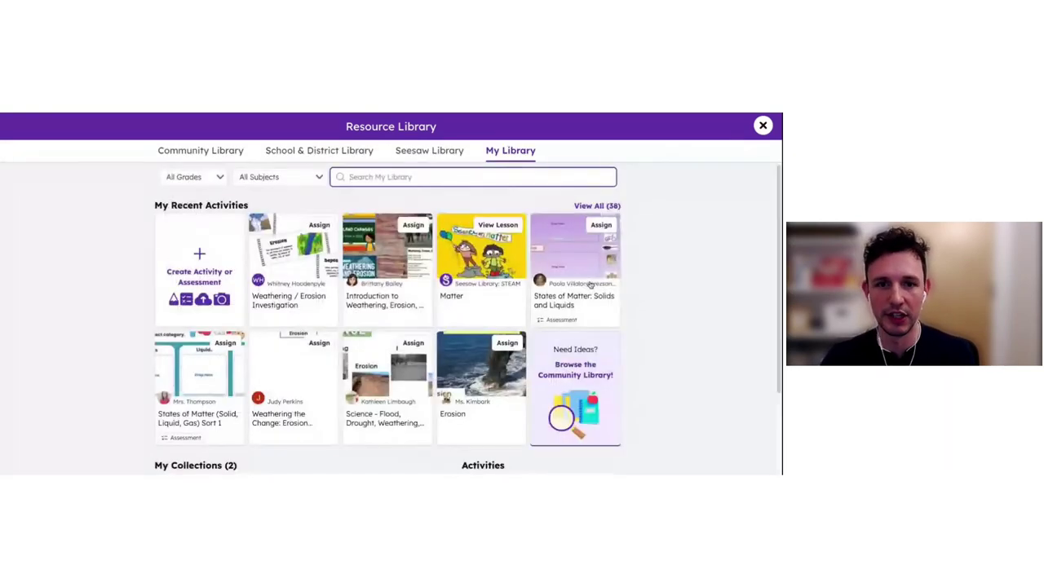
pyautogui.scroll(-3, 603, 284)
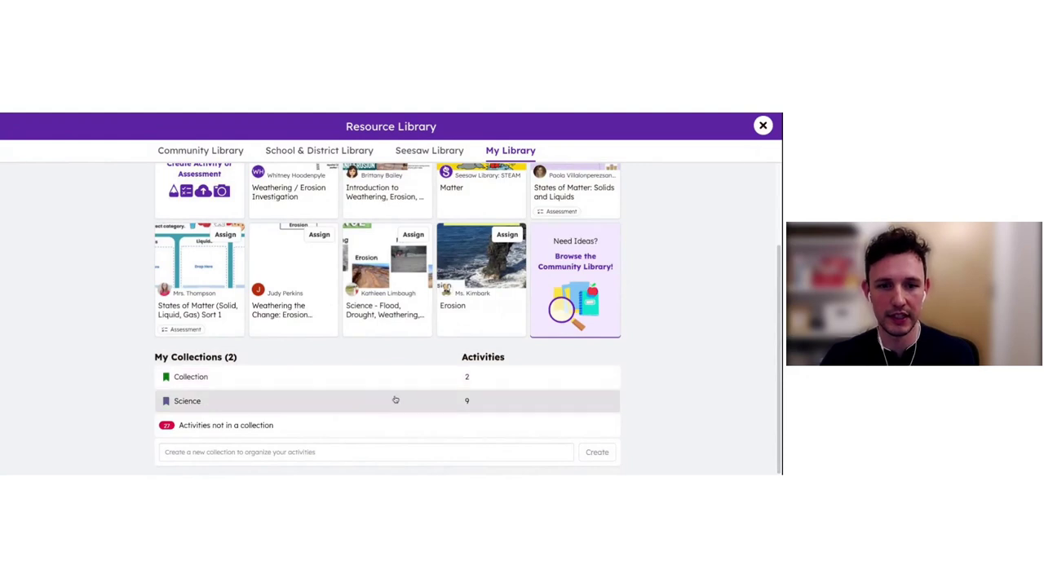
pyautogui.click(392, 400)
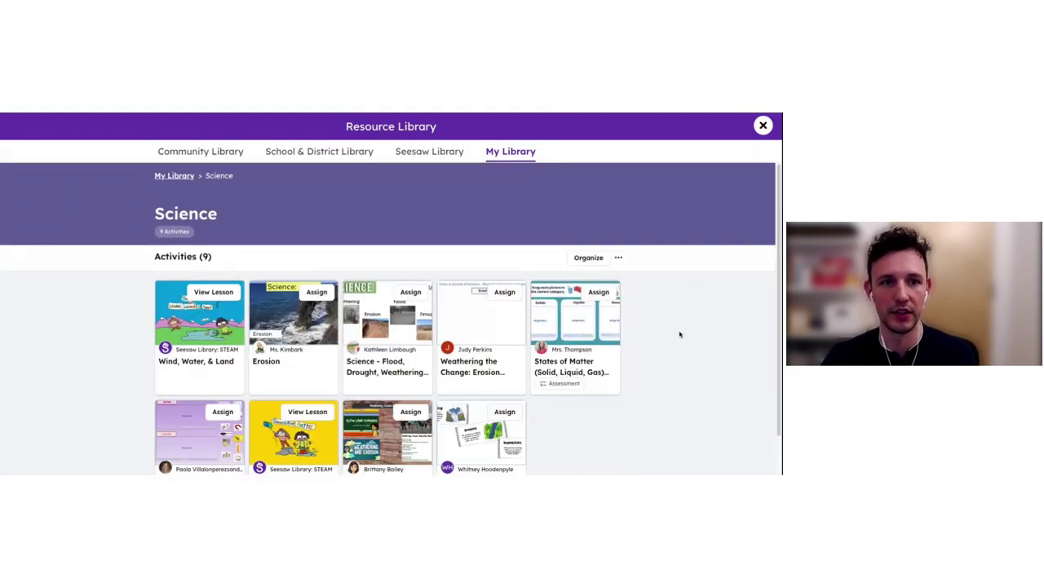
pyautogui.scroll(-1, 680, 336)
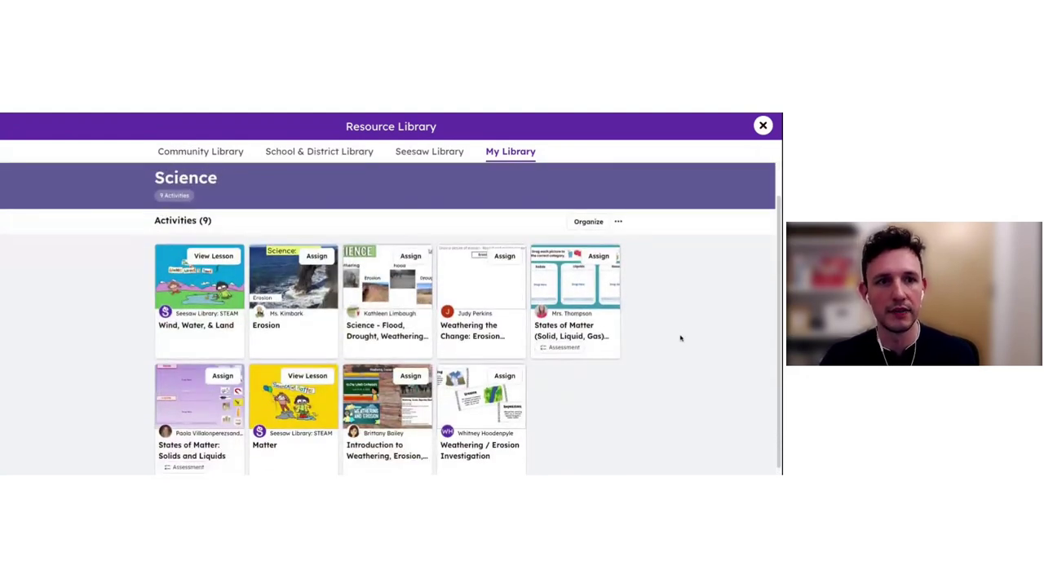
pyautogui.scroll(1, 680, 337)
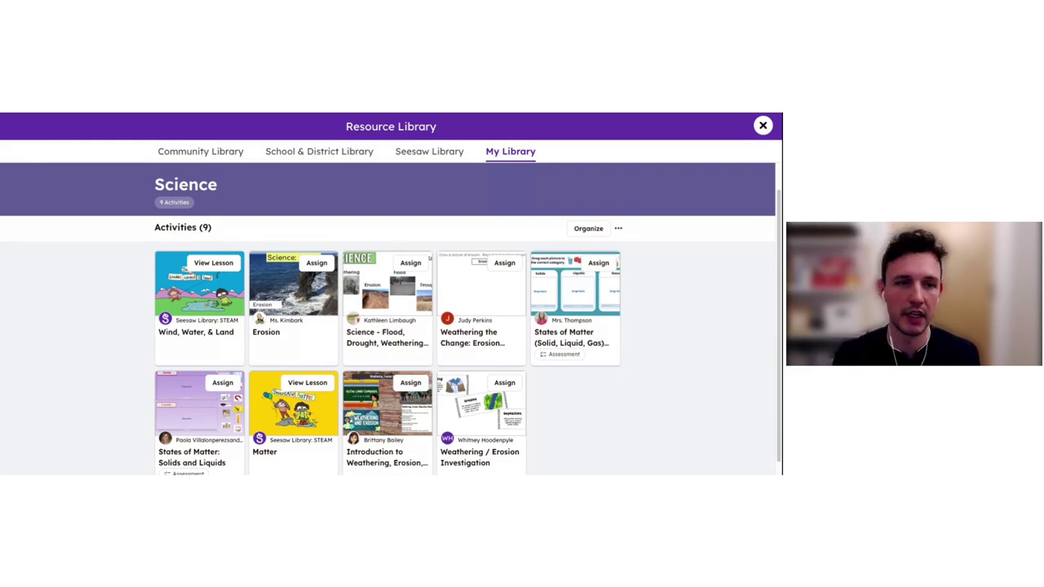
# - Create a section named Erosion and Weathering in the Science collection and move it above all activities
pyautogui.click(596, 233)
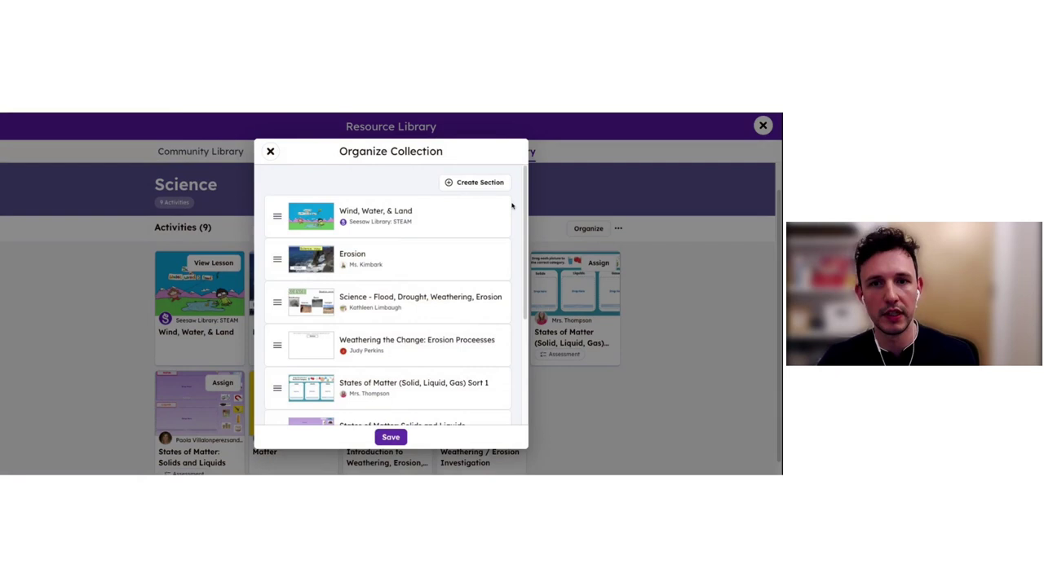
pyautogui.click(469, 183)
pyautogui.click(362, 261)
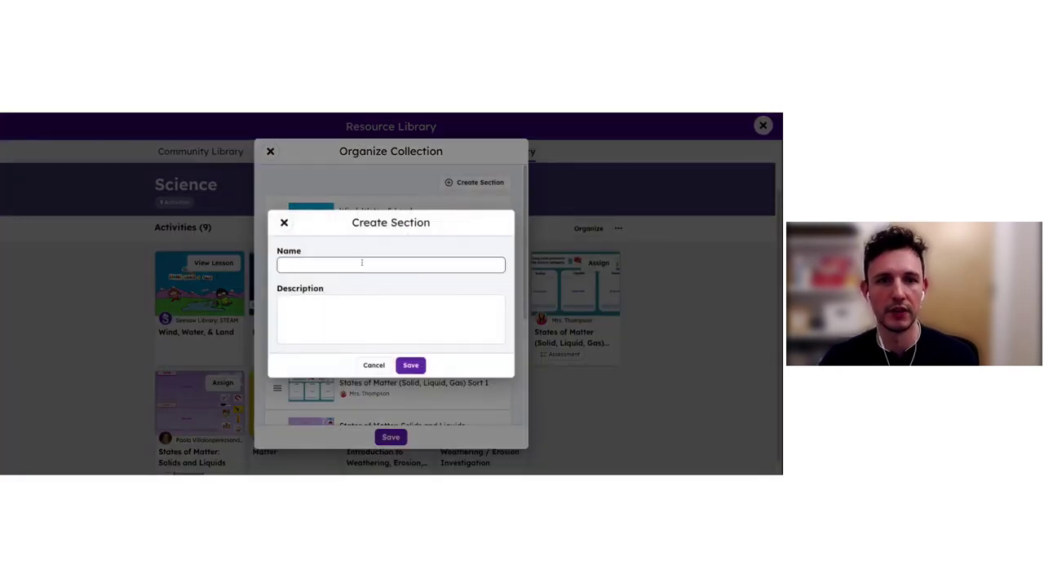
pyautogui.write('E')
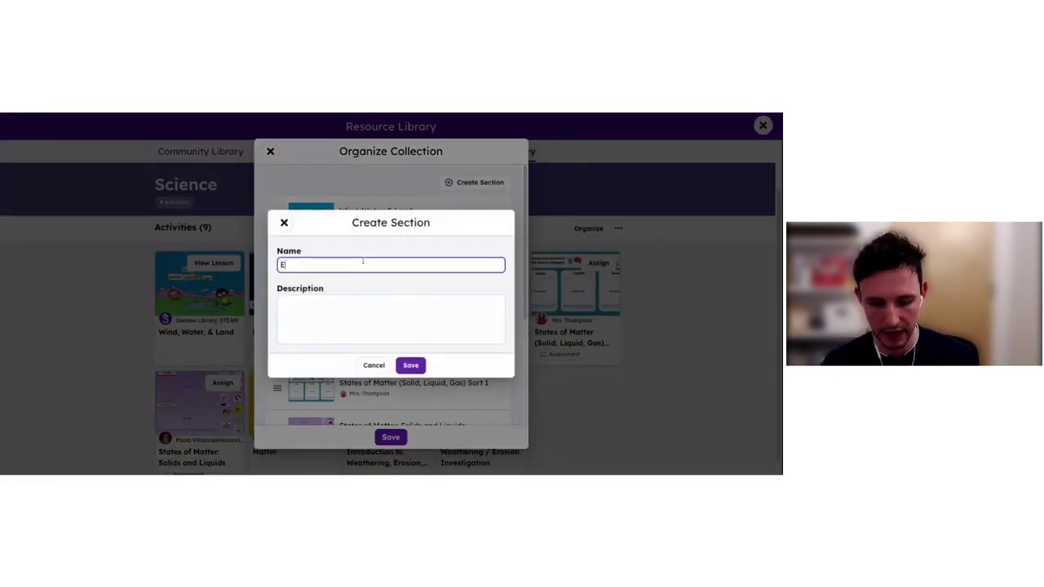
pyautogui.write('rosion and Wea')
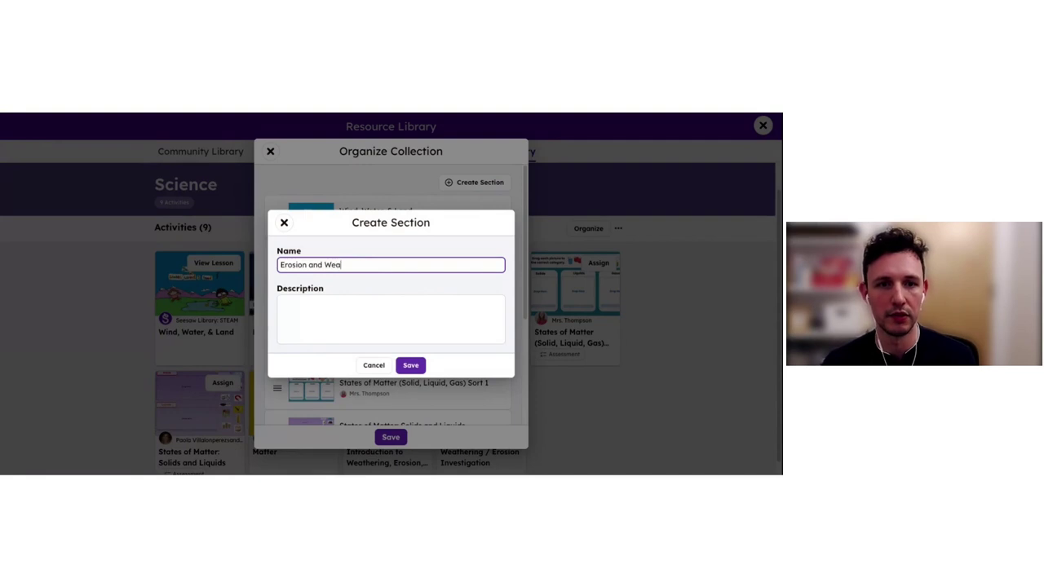
pyautogui.write('thering')
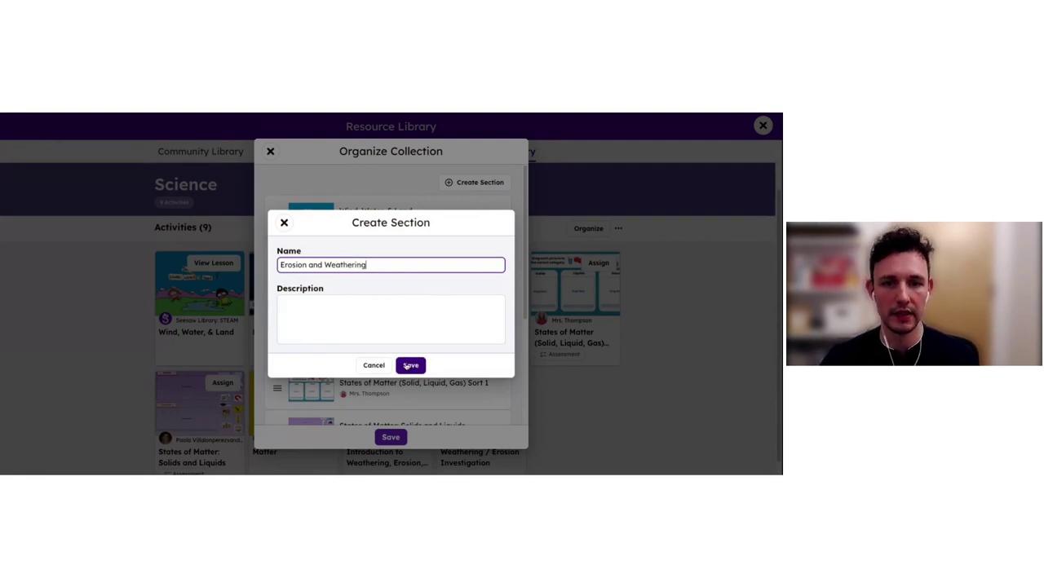
pyautogui.click(408, 365)
pyautogui.scroll(-5, 440, 278)
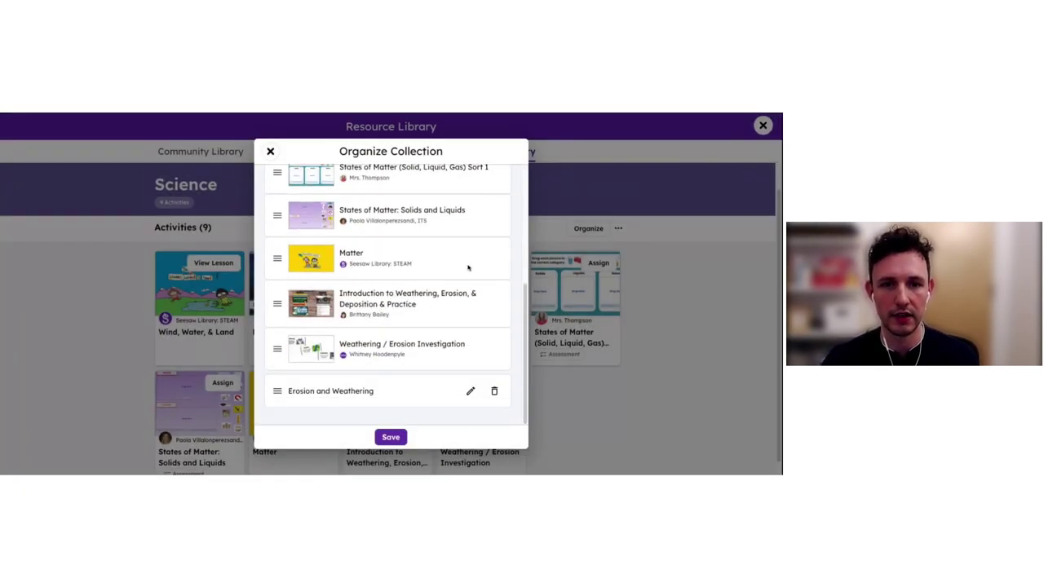
pyautogui.moveTo(276, 390); pyautogui.dragTo(282, 215)
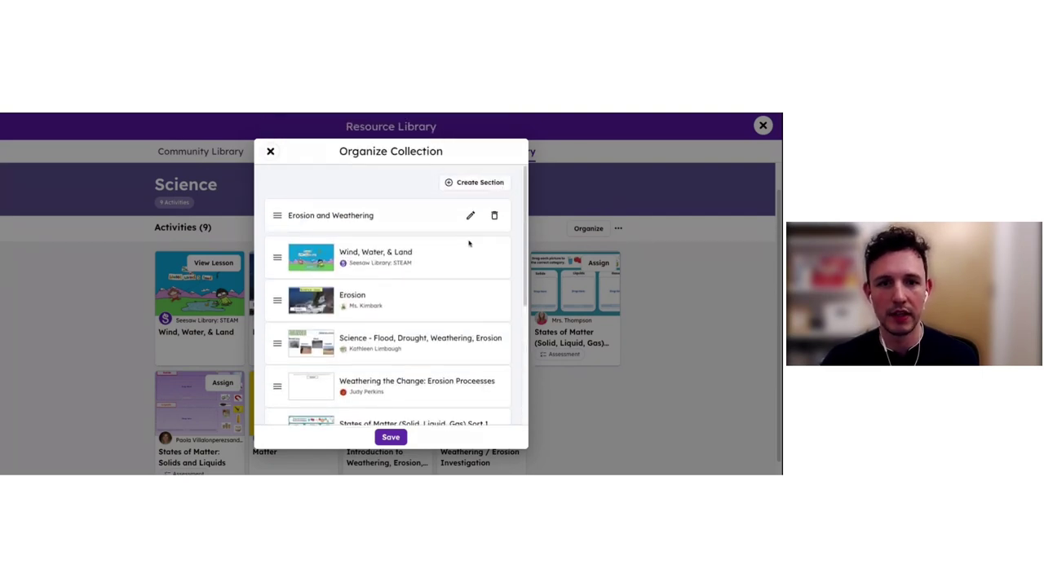
# - Create a second section named Matter and place it directly below the Erosion and Weathering section
pyautogui.scroll(-2, 474, 274)
pyautogui.scroll(2, 474, 273)
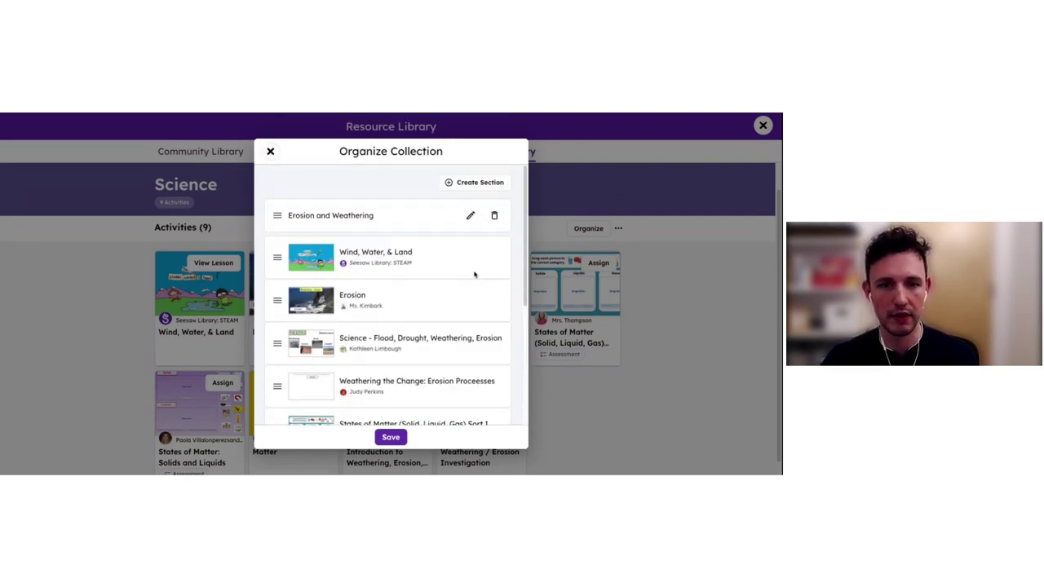
pyautogui.click(461, 181)
pyautogui.click(400, 262)
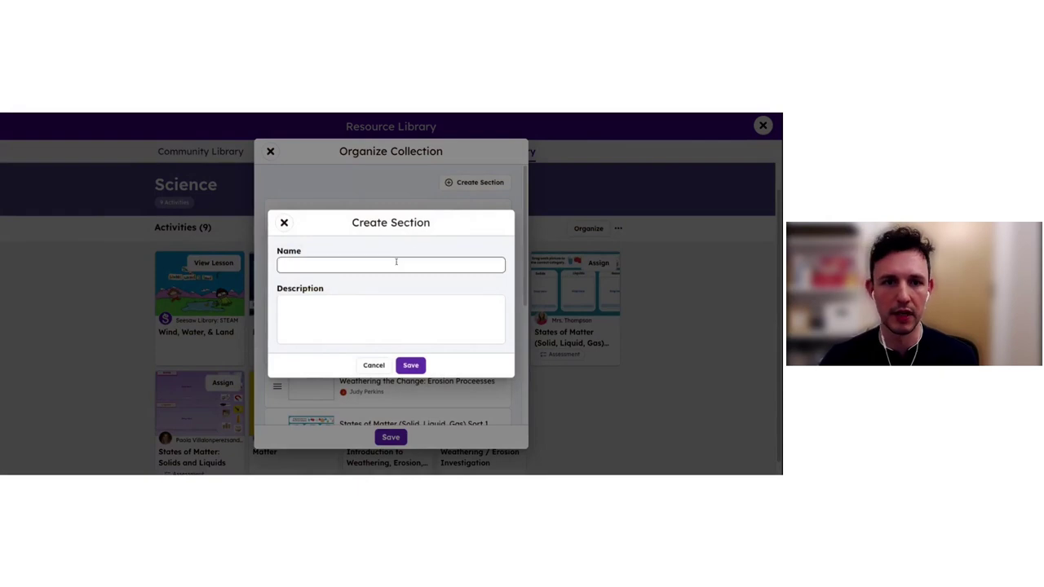
pyautogui.write('Matter')
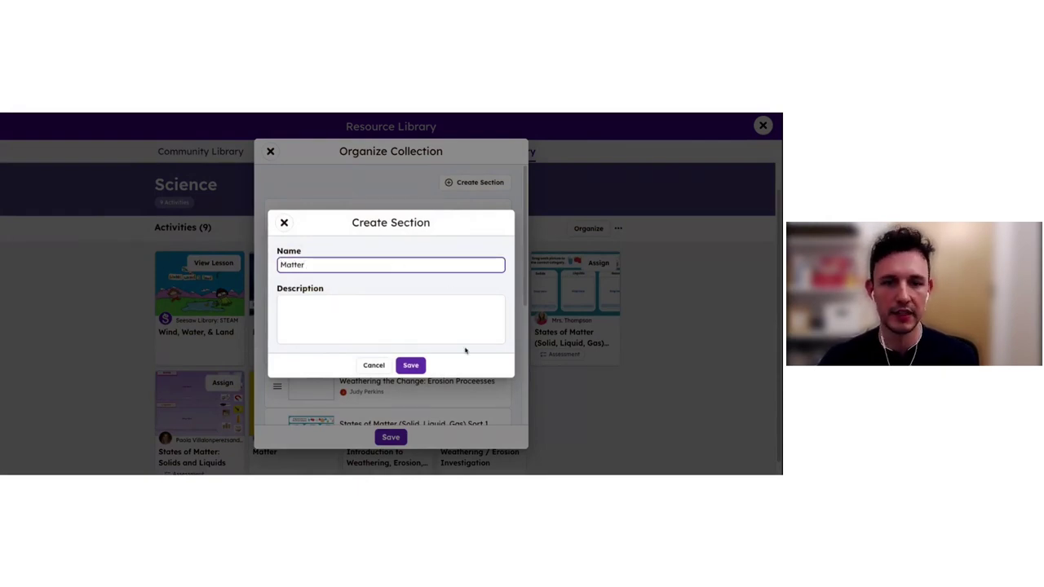
pyautogui.click(421, 367)
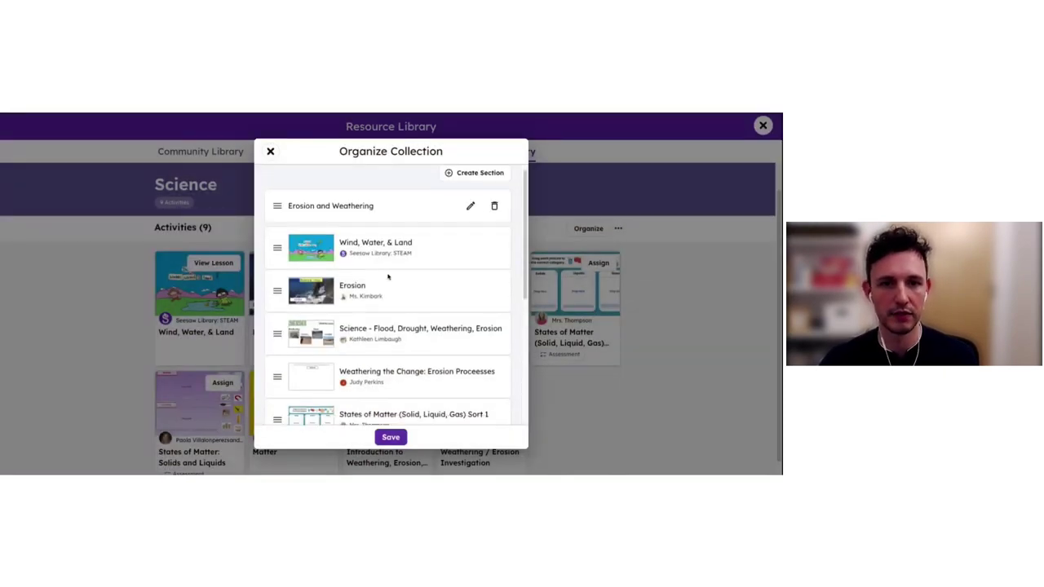
pyautogui.moveTo(277, 389); pyautogui.dragTo(291, 257)
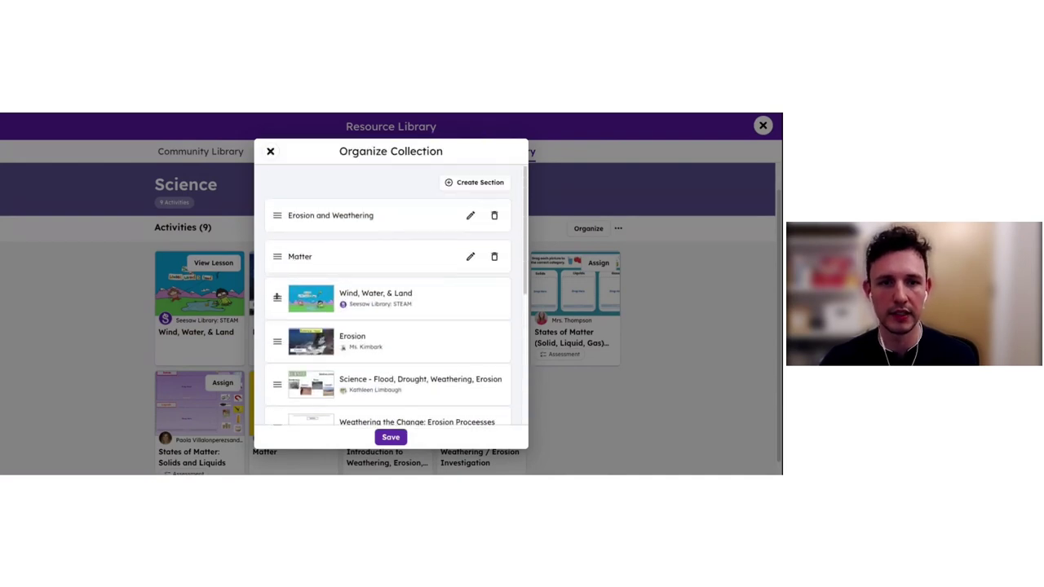
# - Move Wind, Water, & Land, Erosion, Science - Flood, Drought, Weathering, Erosion and Weathering the Change into the Erosion and Weathering section, and save the collection
pyautogui.moveTo(276, 294); pyautogui.dragTo(287, 247)
pyautogui.moveTo(277, 342); pyautogui.dragTo(288, 233)
pyautogui.scroll(-2, 284, 304)
pyautogui.scroll(1, 286, 294)
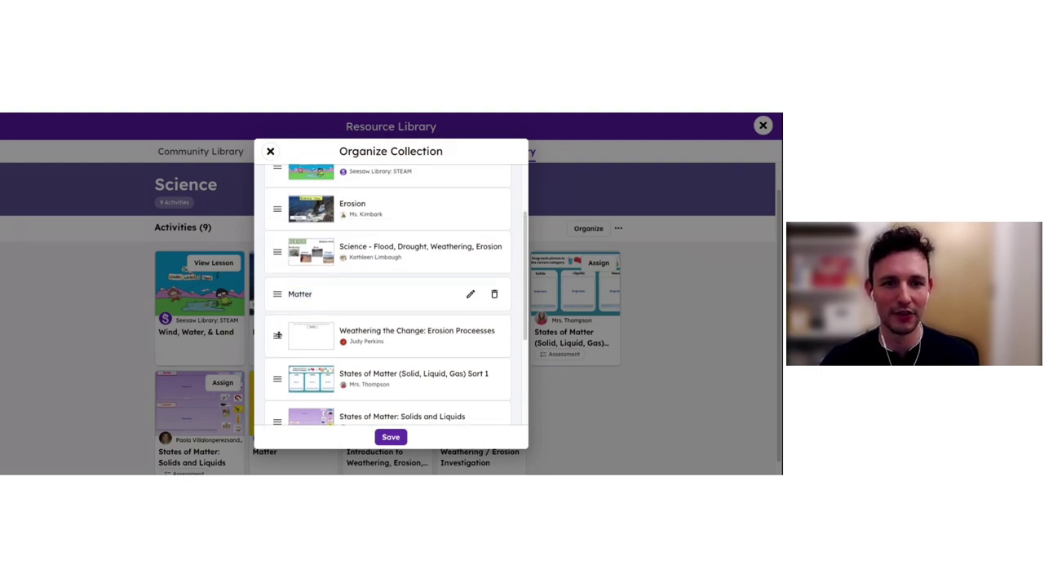
pyautogui.moveTo(277, 335); pyautogui.dragTo(279, 289)
pyautogui.scroll(-3, 342, 334)
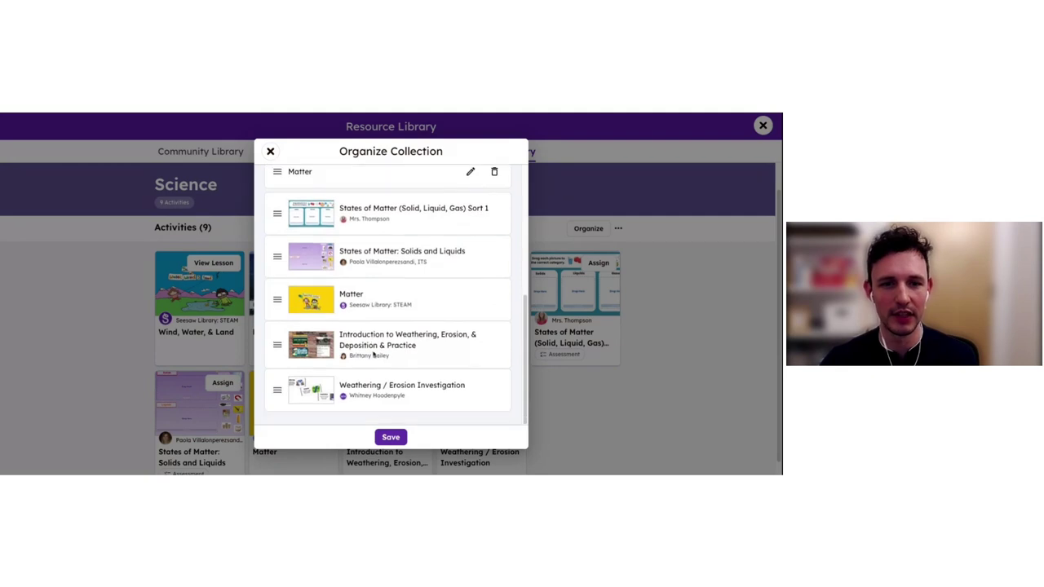
pyautogui.scroll(2, 398, 359)
pyautogui.scroll(-2, 400, 362)
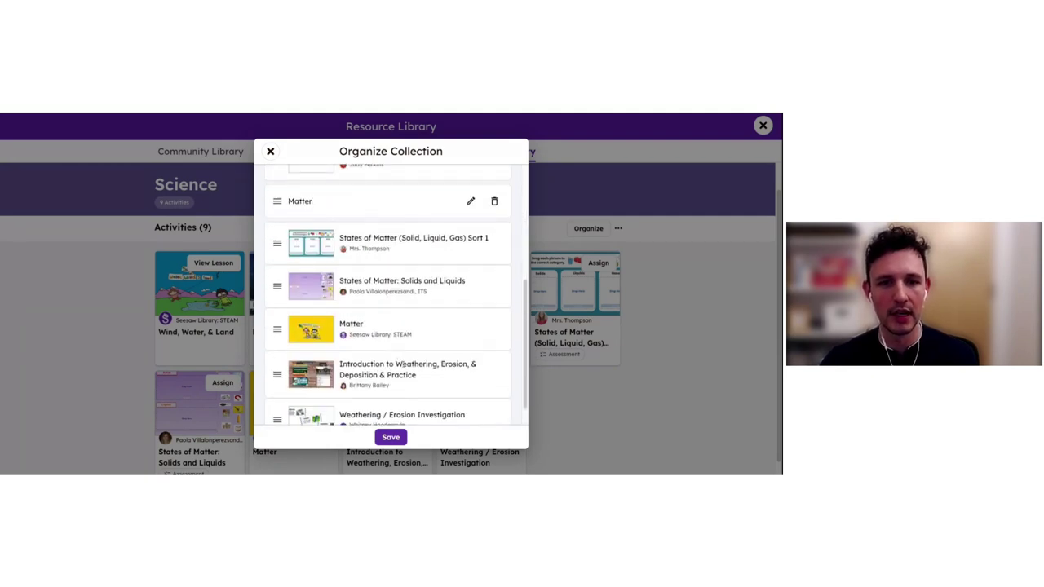
pyautogui.scroll(-1, 413, 377)
pyautogui.click(395, 437)
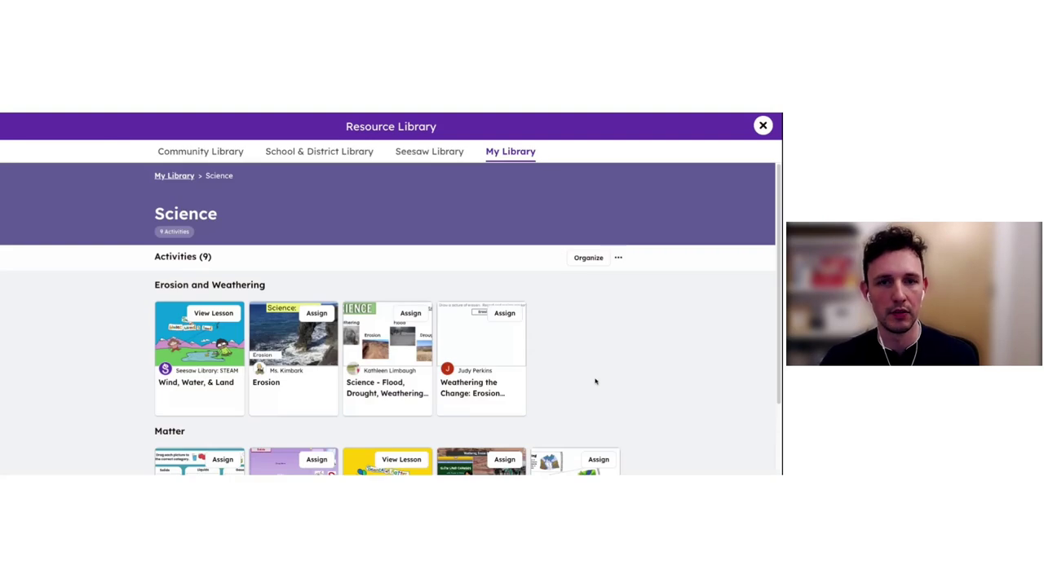
# - Remove Weathering / Erosion Investigation and Introduction to Weathering, Erosion, & Deposition & Practice from the Science collection
pyautogui.scroll(-1, 563, 334)
pyautogui.scroll(1, 592, 342)
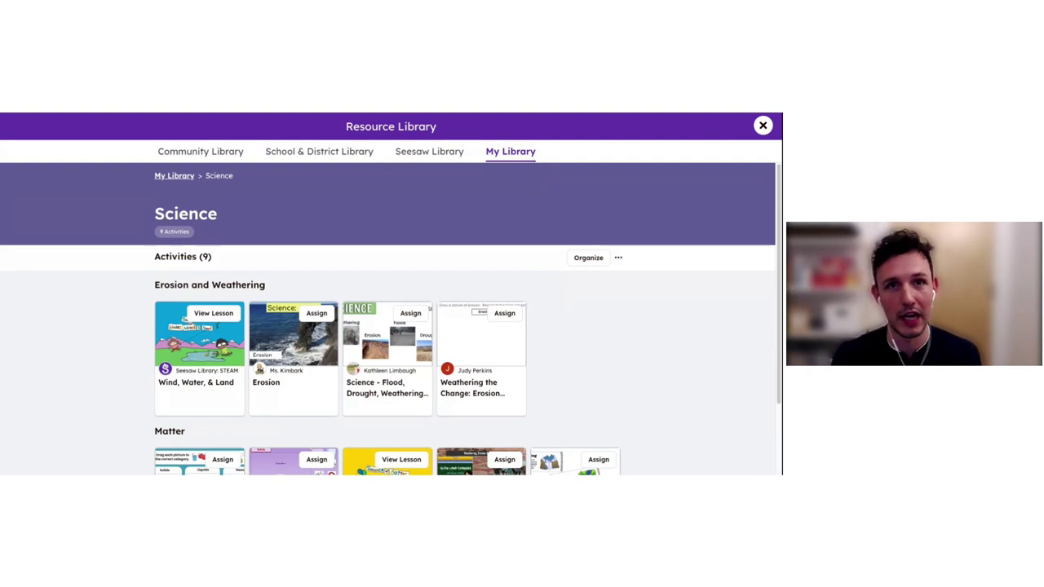
pyautogui.scroll(-1, 603, 322)
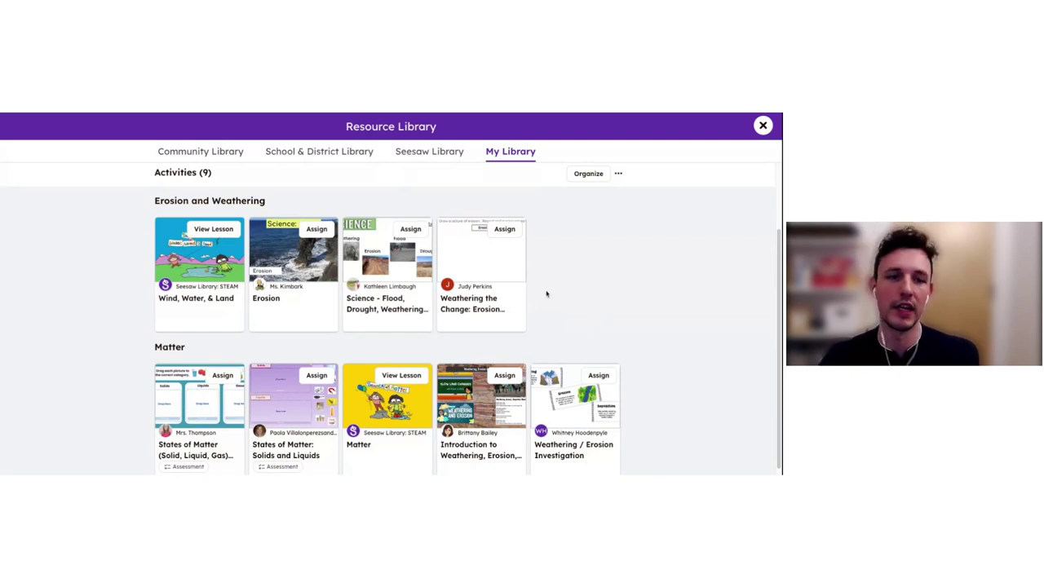
pyautogui.scroll(-1, 546, 294)
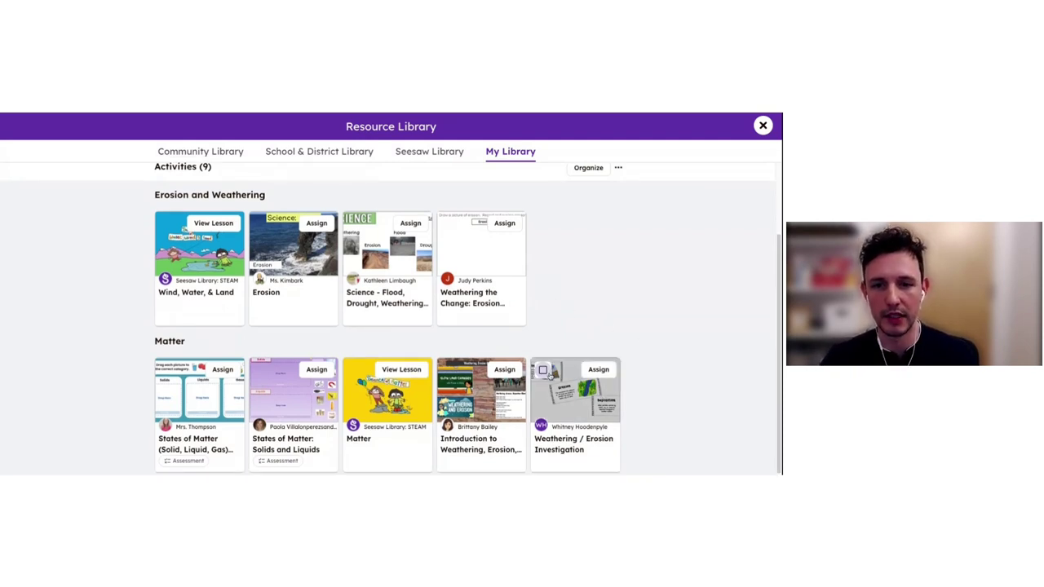
pyautogui.click(543, 370)
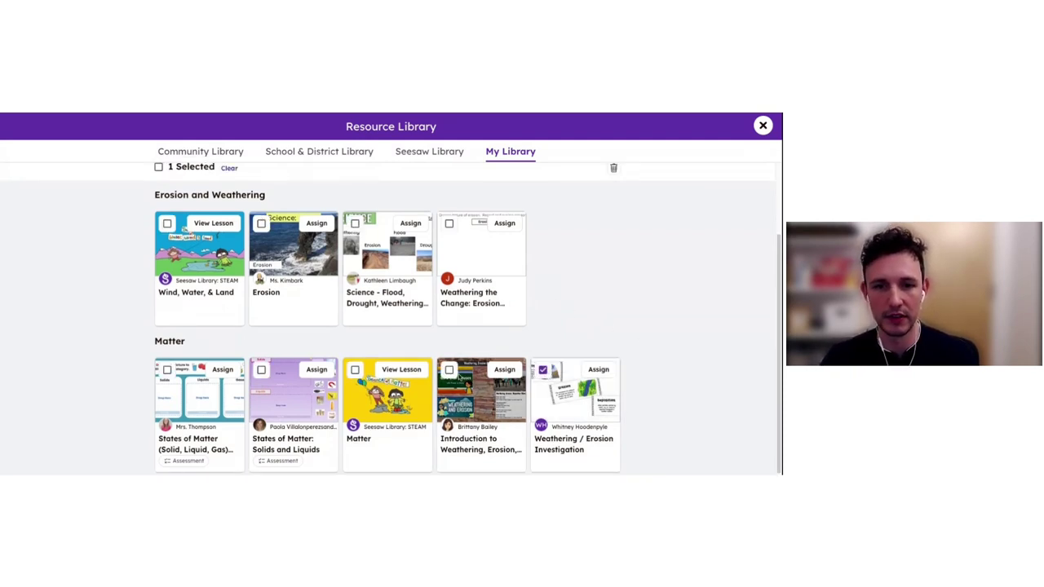
pyautogui.click(449, 370)
pyautogui.scroll(1, 644, 320)
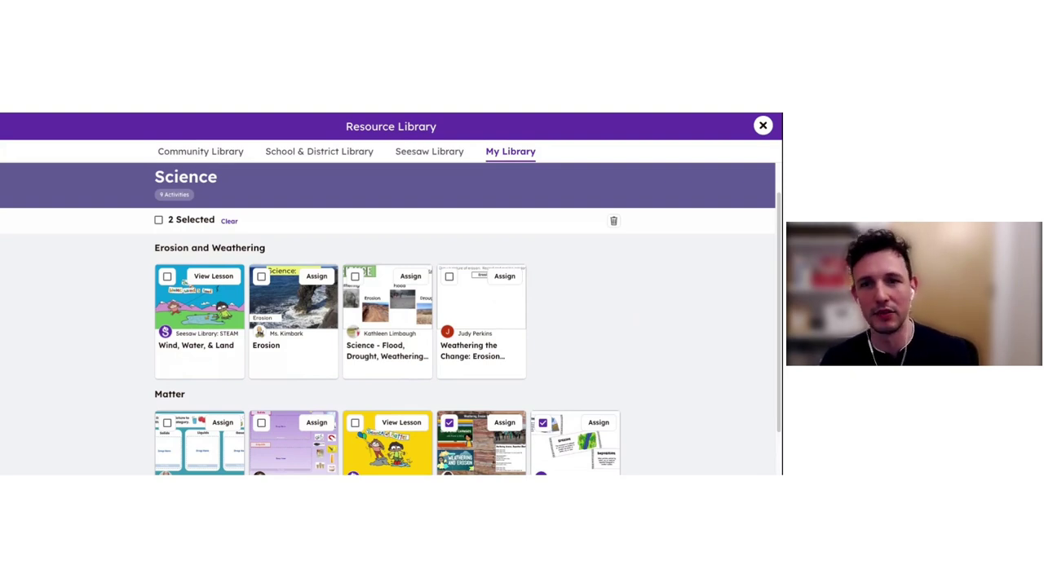
pyautogui.scroll(-1, 709, 345)
pyautogui.scroll(2, 709, 345)
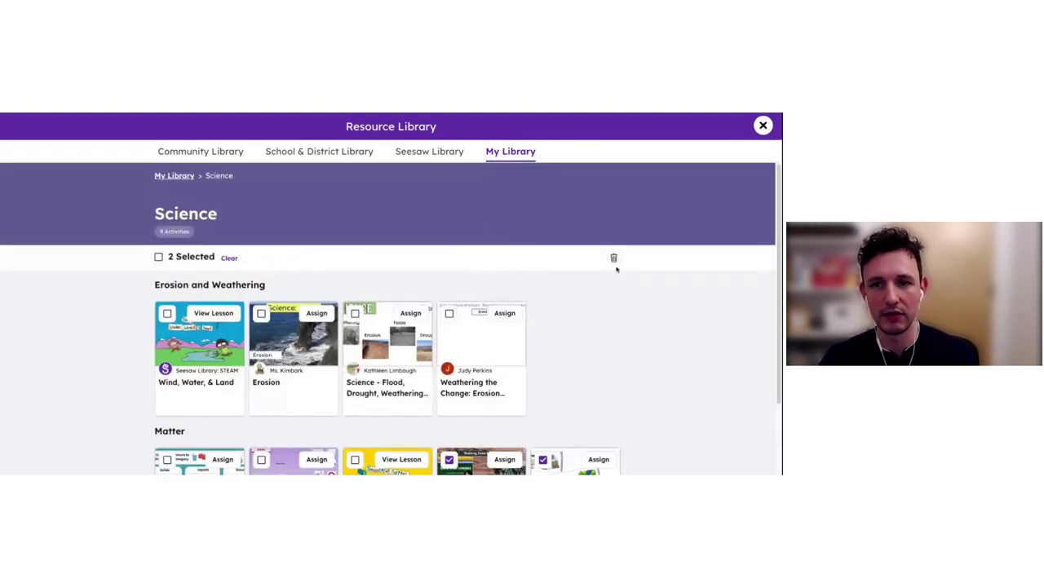
pyautogui.click(613, 259)
pyautogui.click(505, 317)
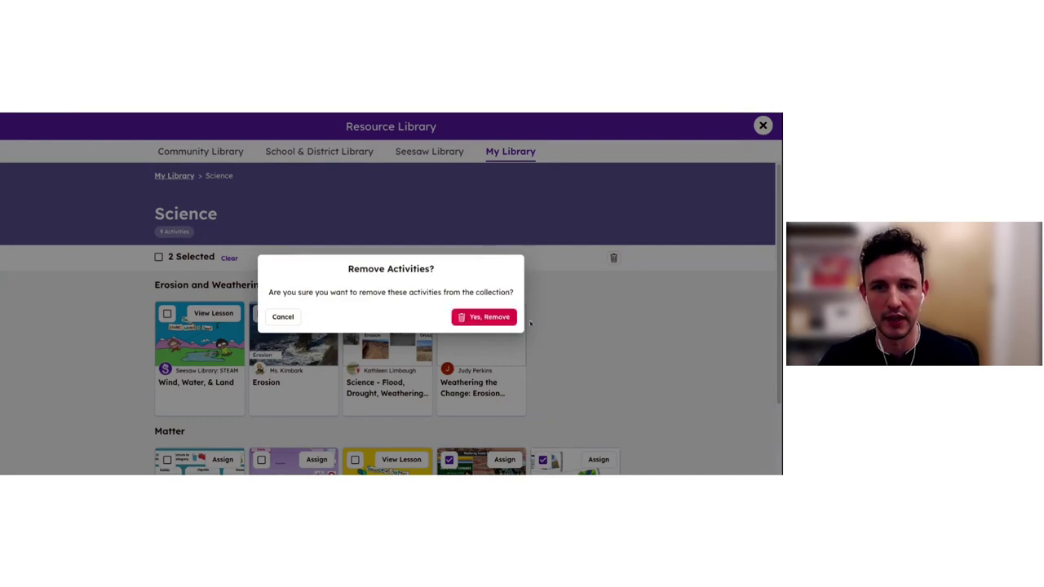
pyautogui.scroll(-2, 618, 326)
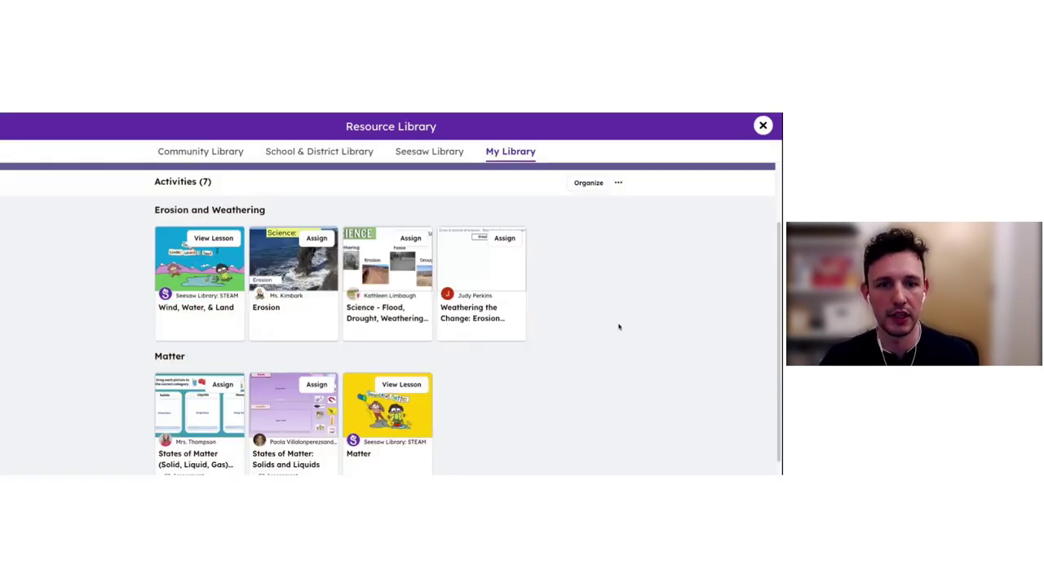
pyautogui.scroll(1, 618, 326)
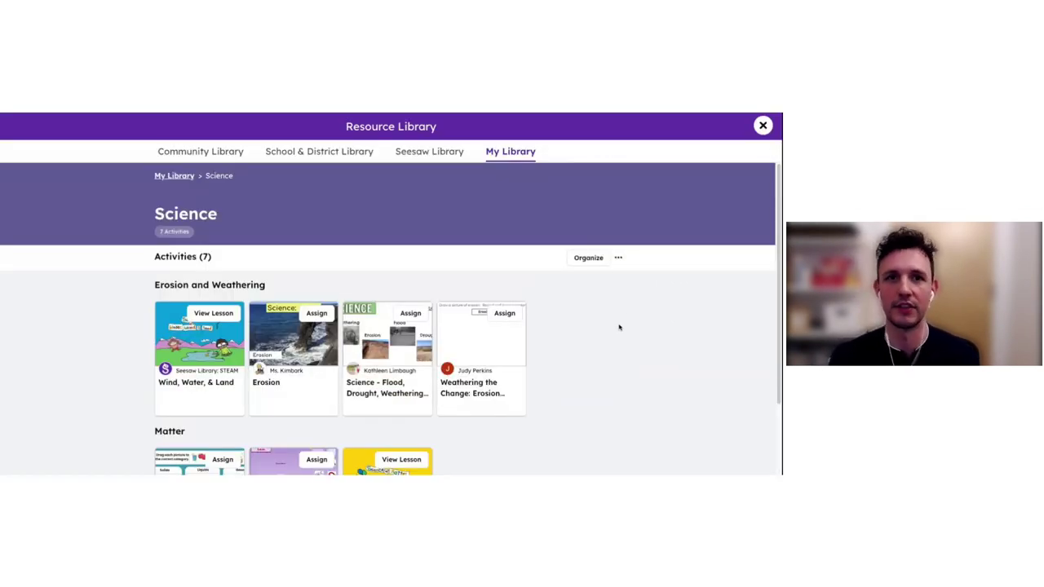